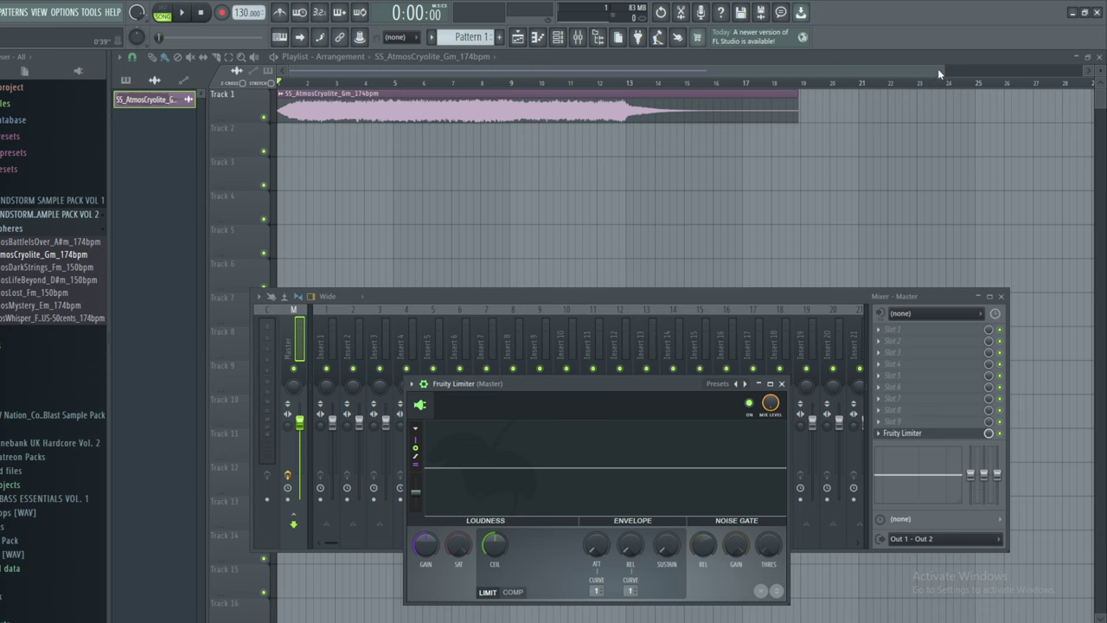
Audition the SS_AtmosCryolite_Gm_174bpm clip on Track 1 and delete it from the playlist.
drag(943, 70, 700, 53)
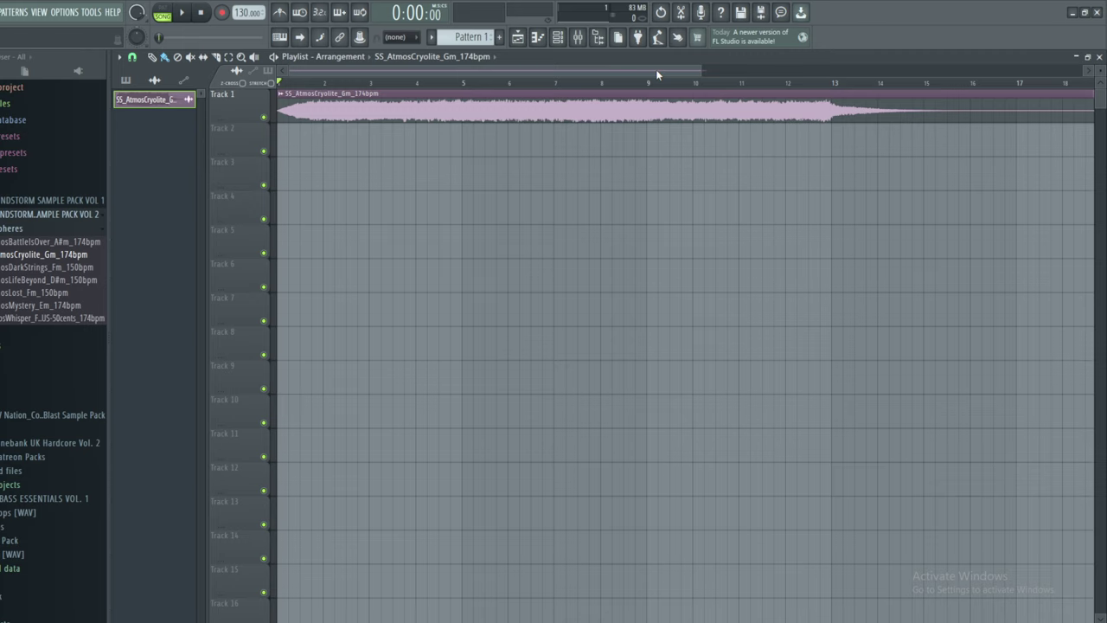
click(184, 13)
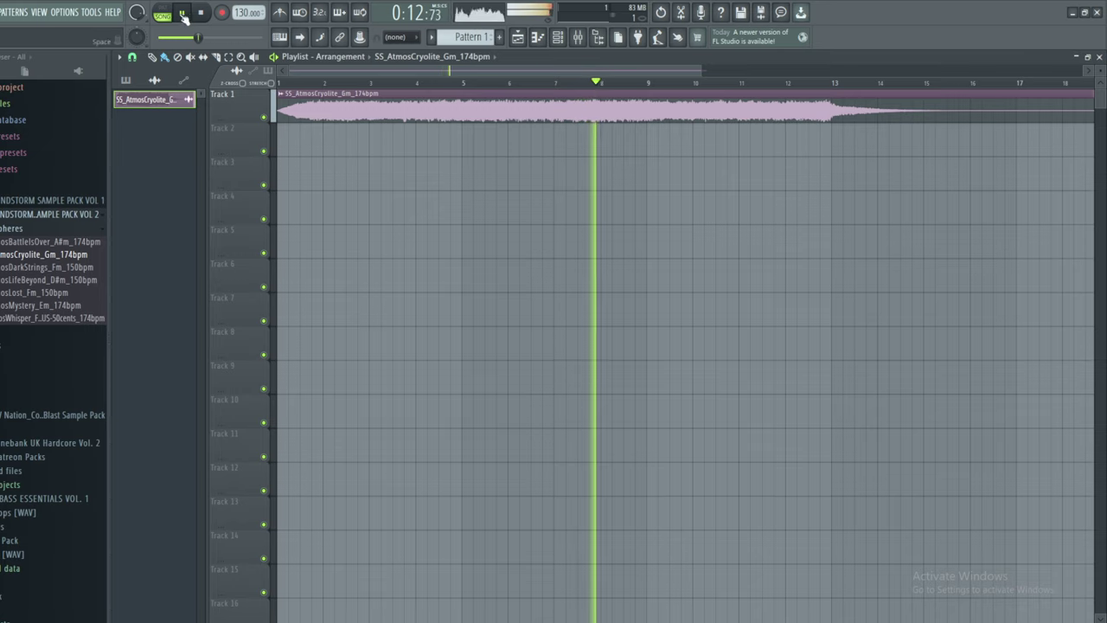
key(space)
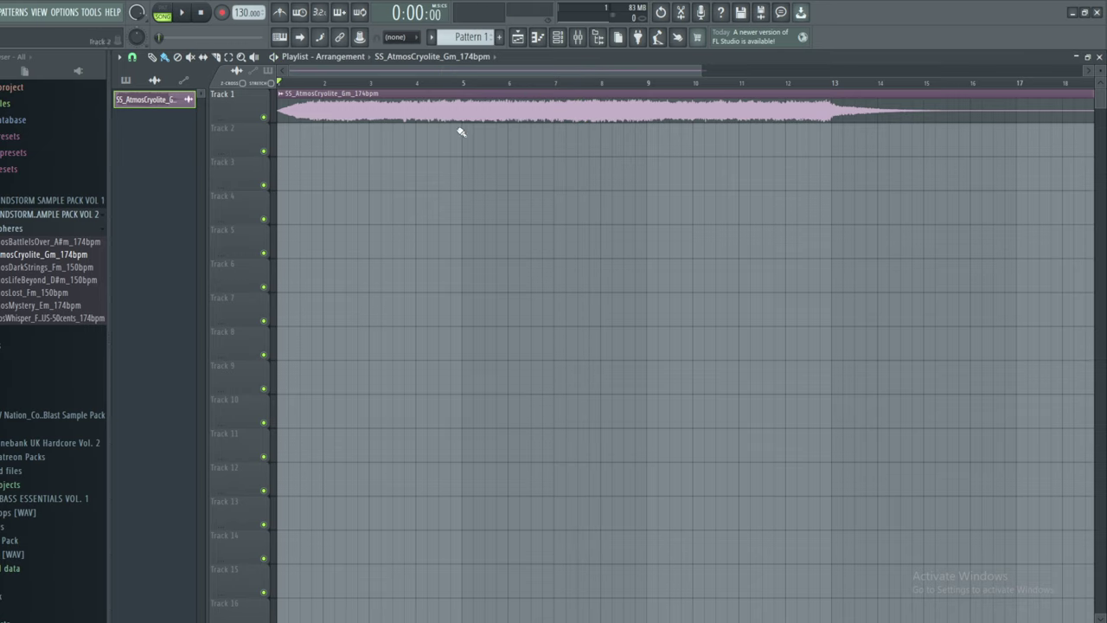
right_click(554, 109)
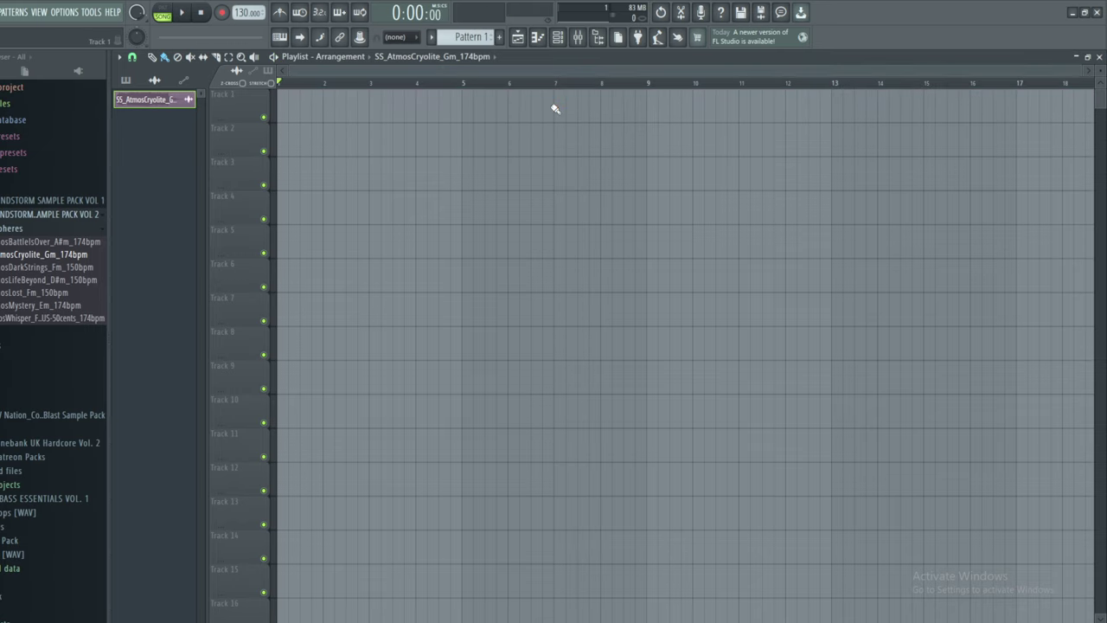
Insert a reFX Nexus instrument channel above the 808 Kick in the Channel rack.
click(558, 37)
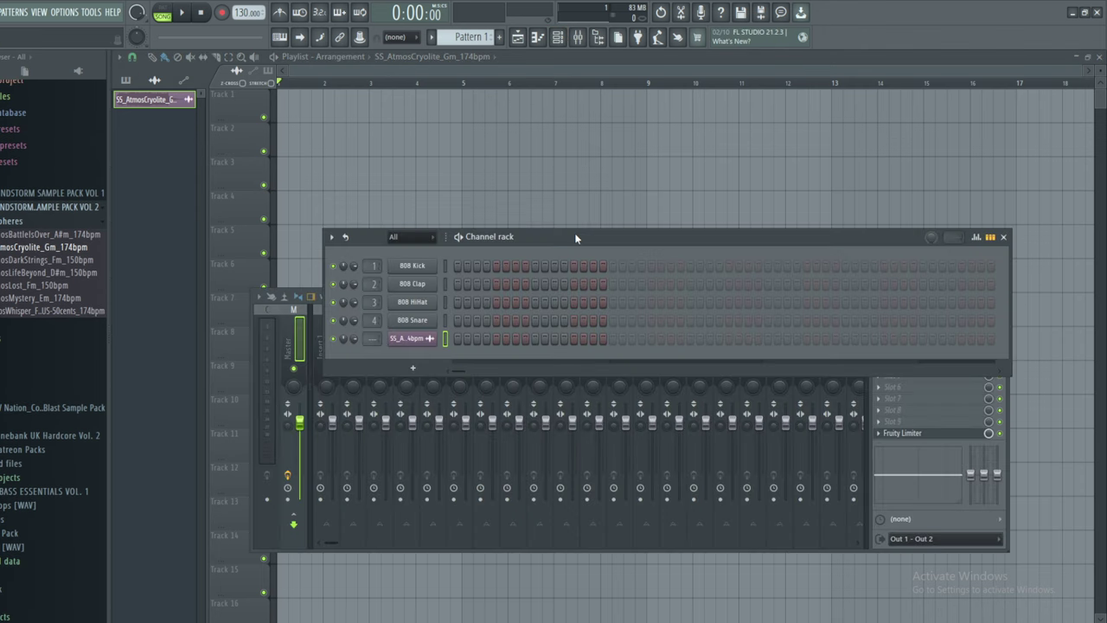
right_click(418, 268)
mouse_move(476, 359)
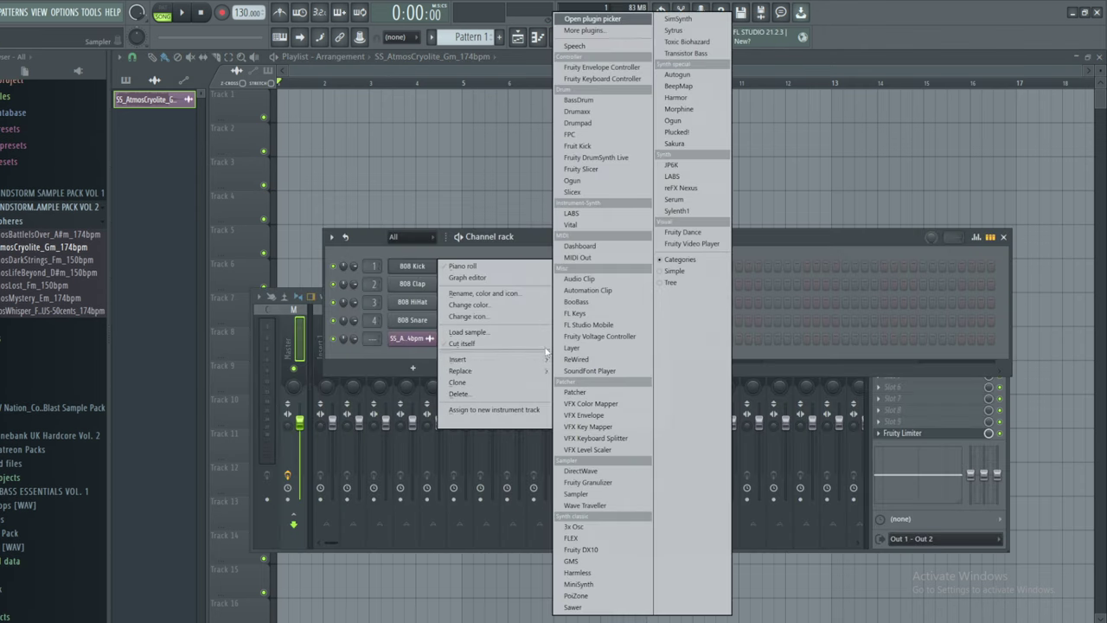
click(684, 188)
drag(531, 138, 652, 158)
Load the PN Arena Ambience preset from the Piano category in reFX Nexus.
click(632, 270)
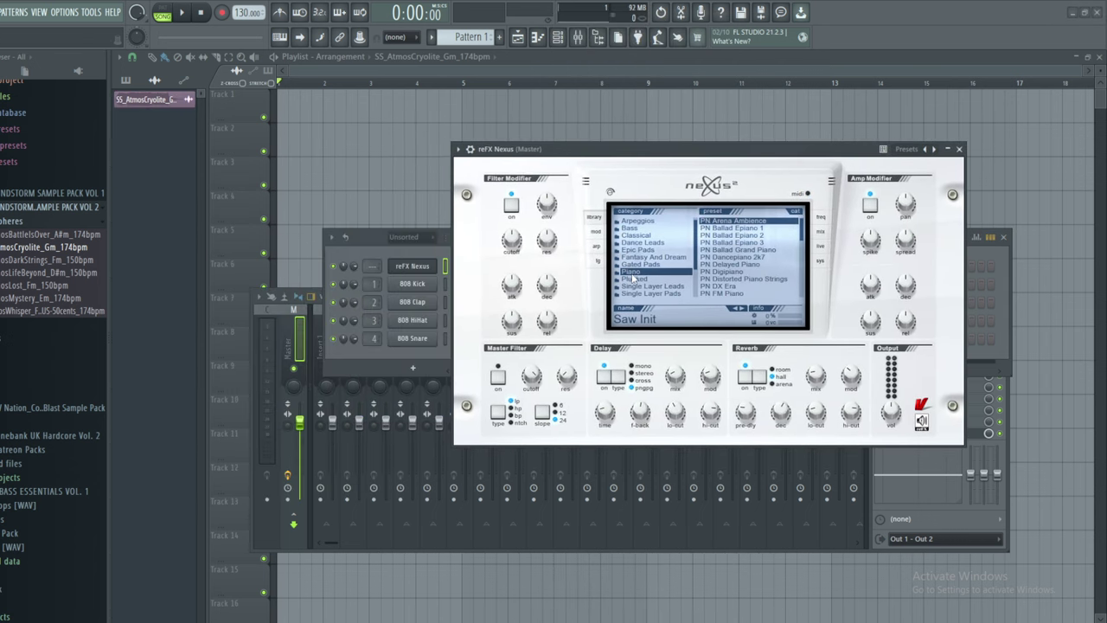
click(745, 288)
drag(801, 231, 798, 243)
scroll(803, 249, down, 2)
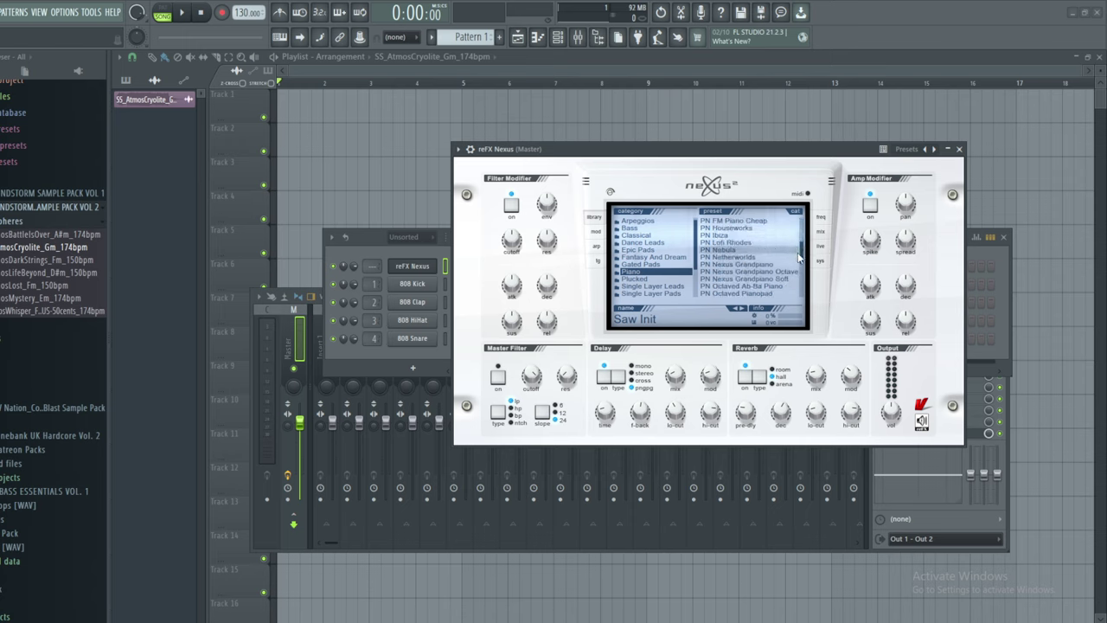
scroll(805, 249, up, 4)
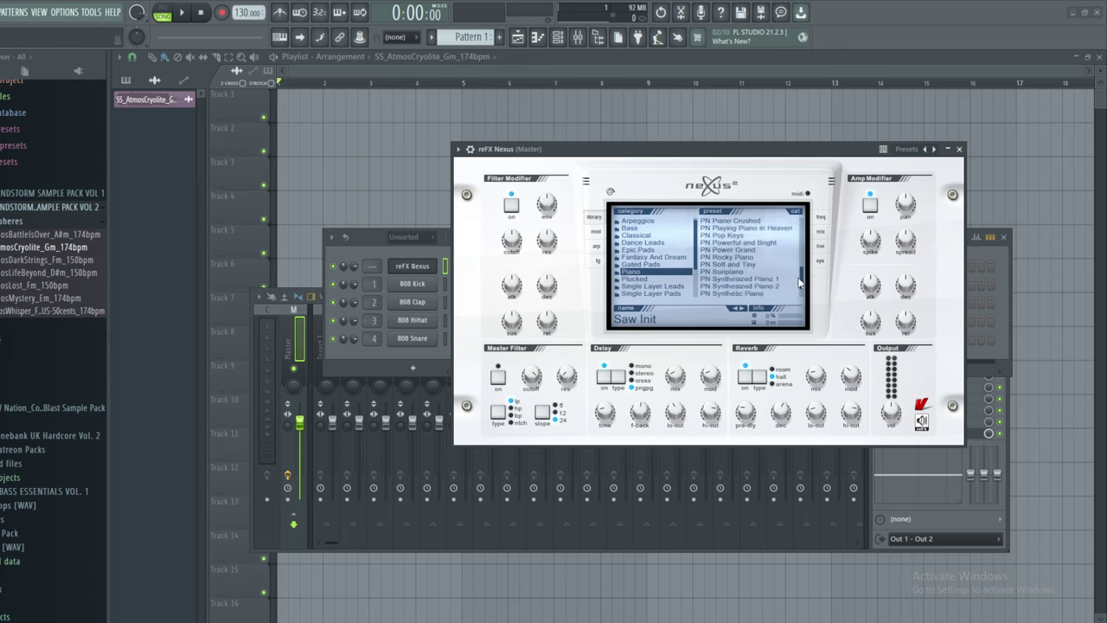
click(727, 221)
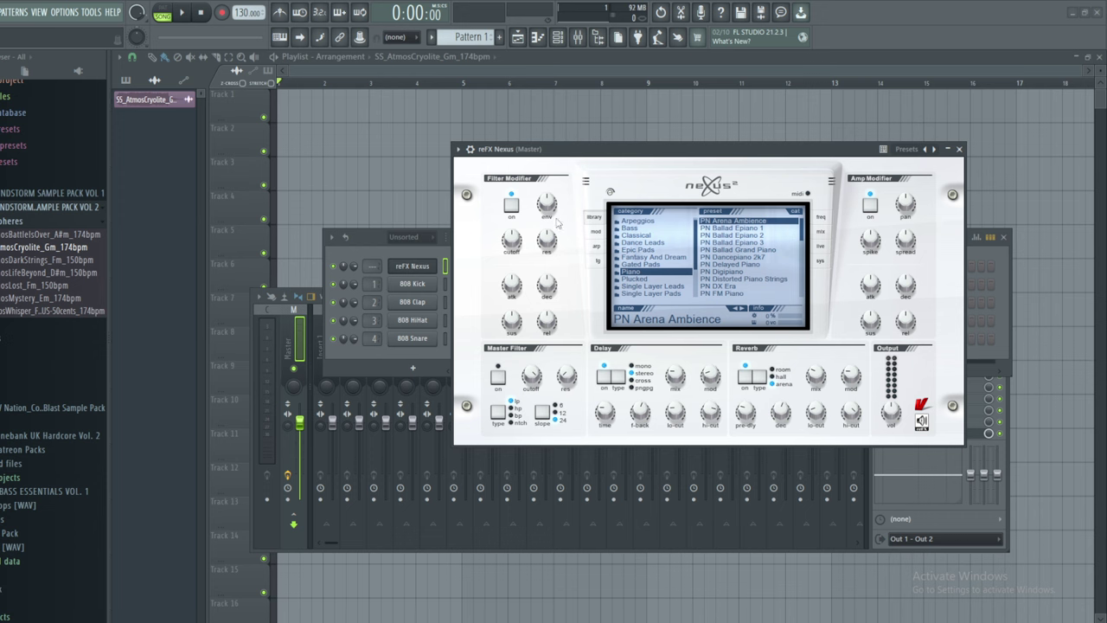
Open the reFX Nexus channel in the piano roll and draw a two-bar F5 note from bar 1.
click(415, 267)
right_click(415, 267)
click(459, 257)
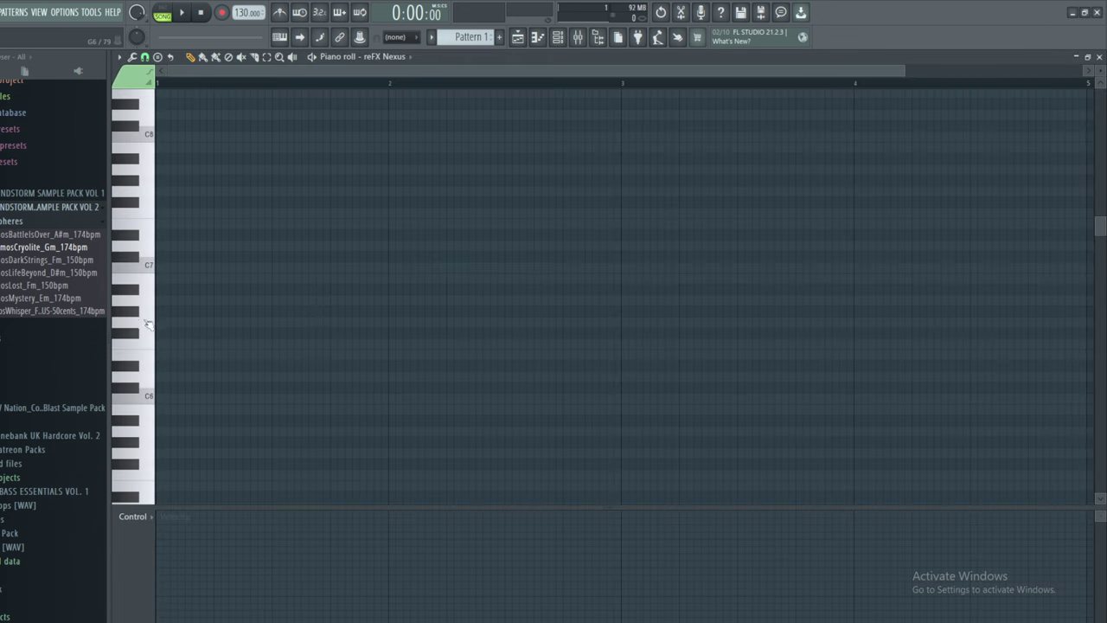
Route the reFX Nexus channel to mixer track 5.
click(558, 38)
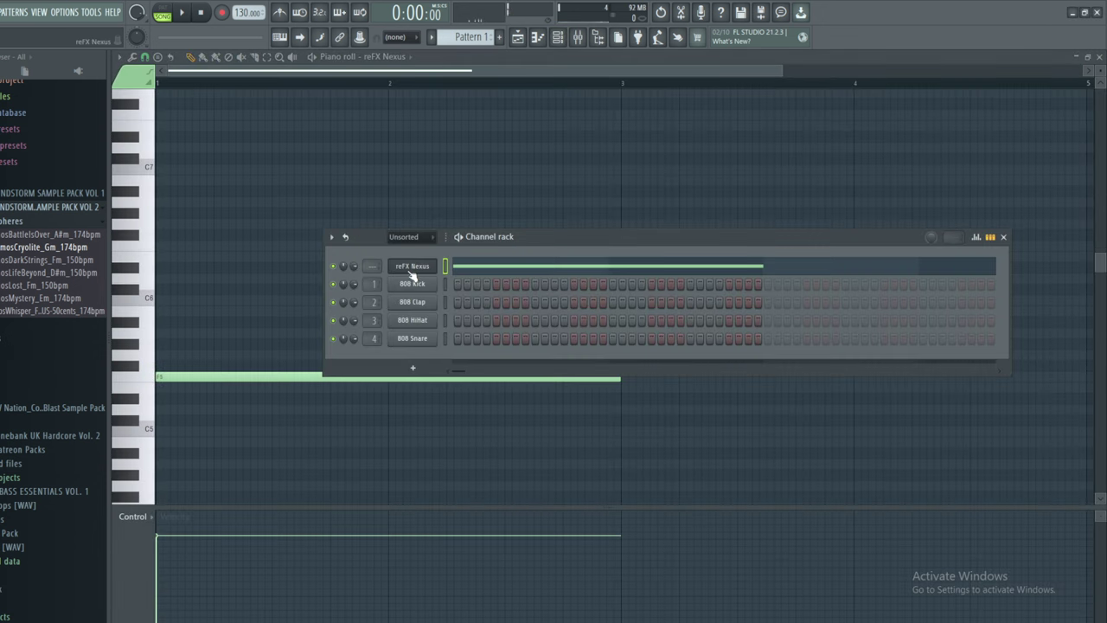
click(411, 268)
click(467, 150)
click(636, 204)
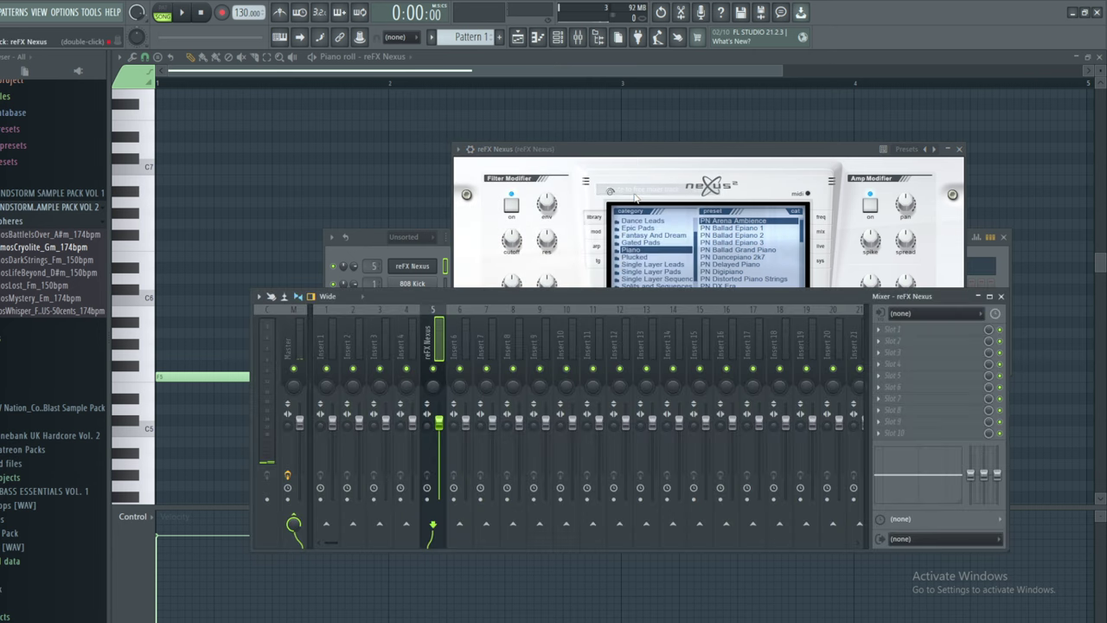
drag(454, 245, 387, 234)
Add Fruity Convolver to the first effect slot of the reFX Nexus mixer track and load its Blur White preset.
click(839, 272)
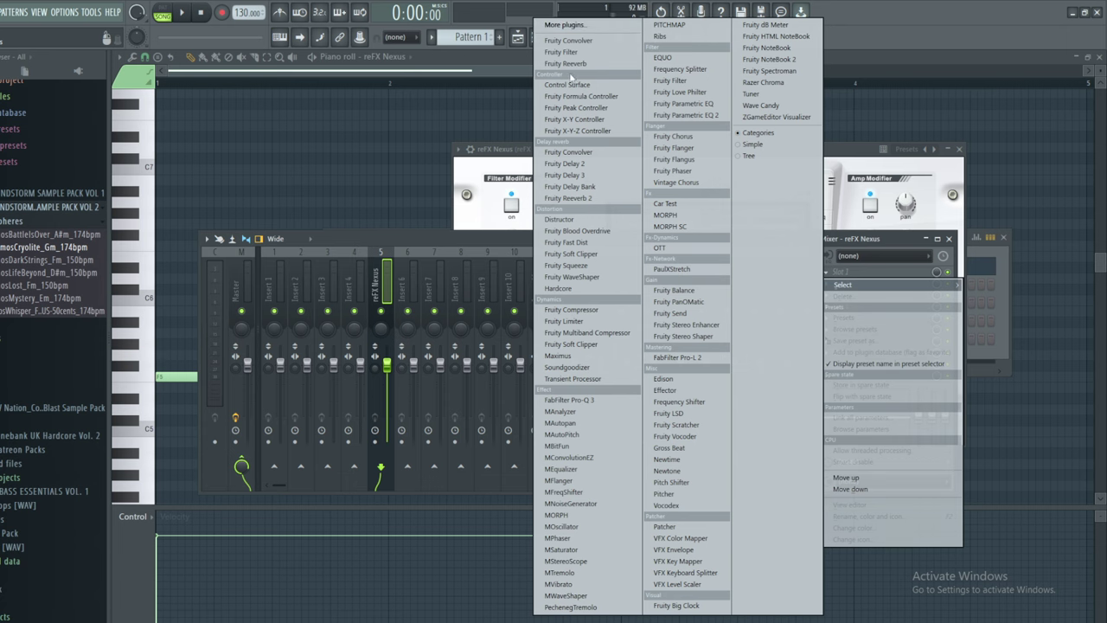
click(568, 40)
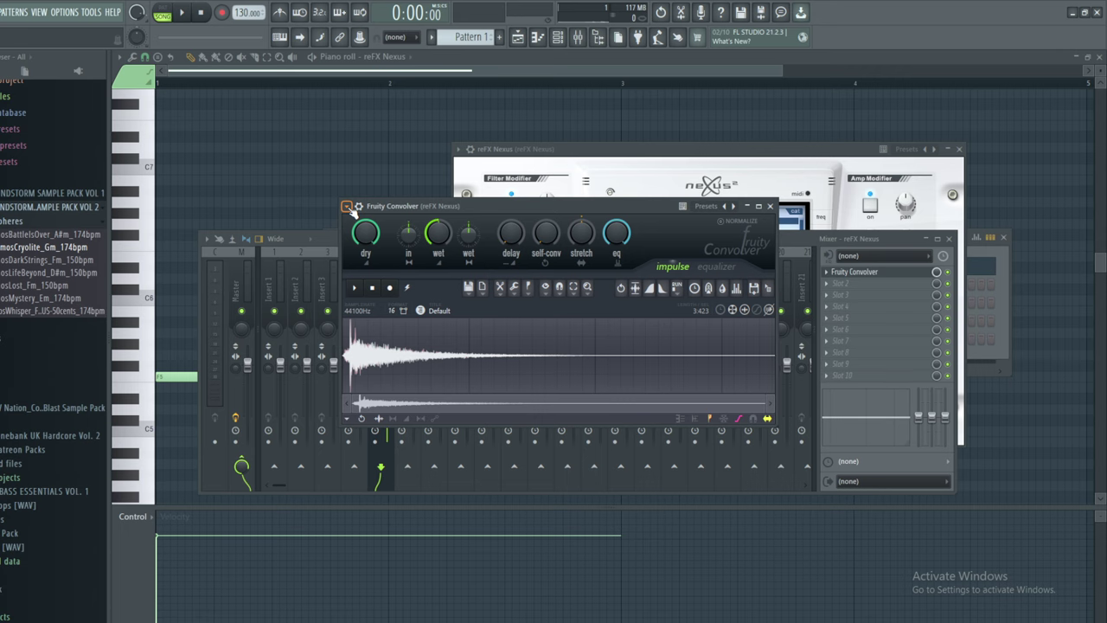
click(346, 211)
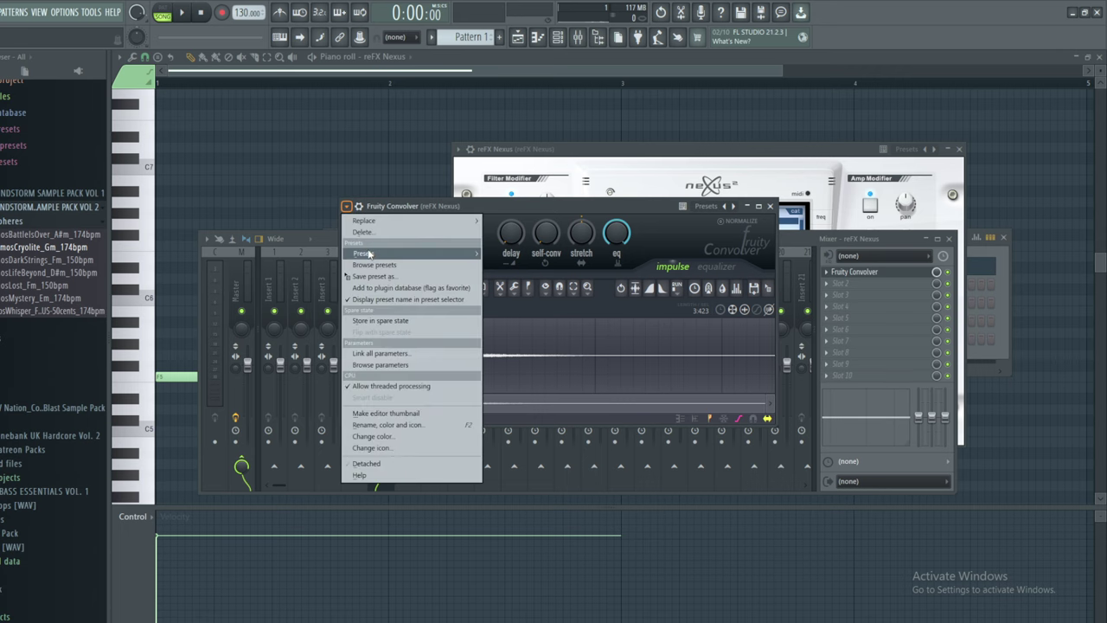
mouse_move(369, 253)
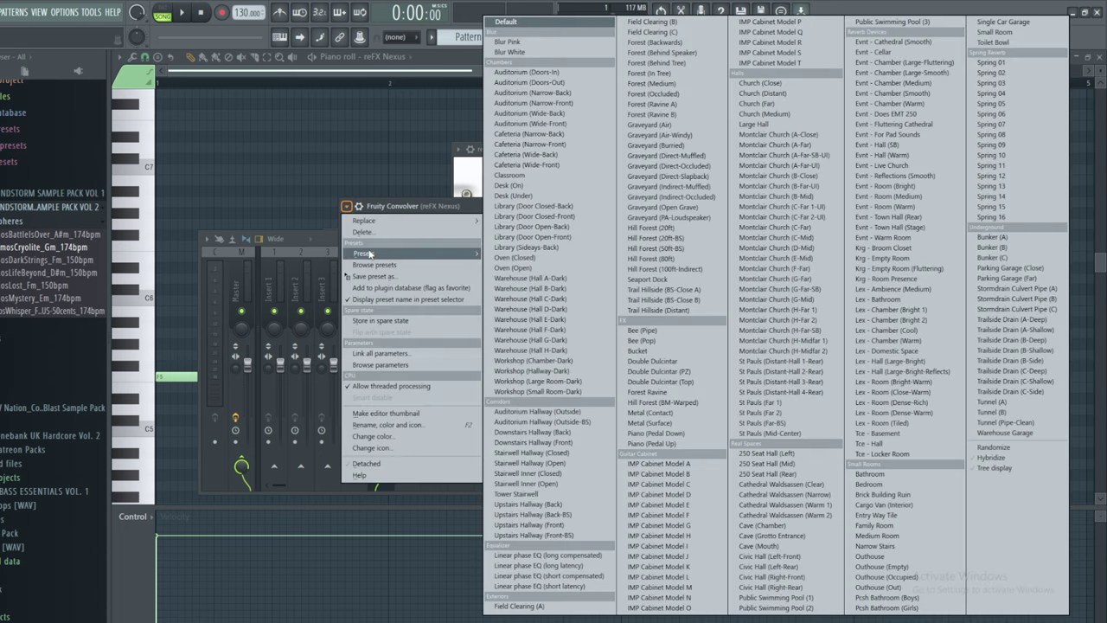
click(541, 51)
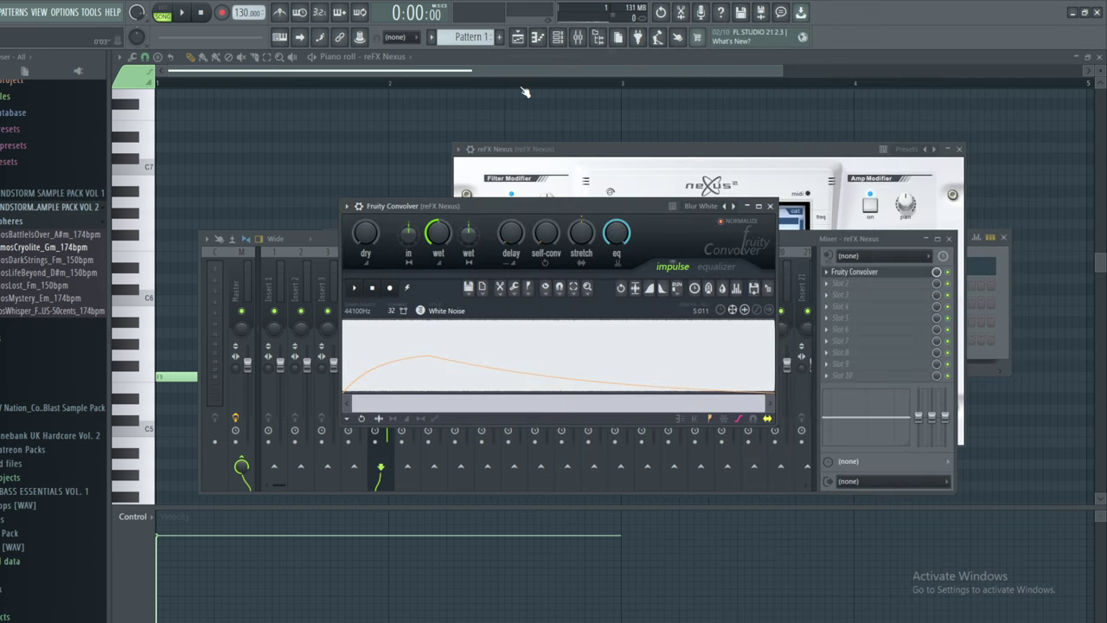
Move the Fruity Convolver and mixer windows apart so both can be viewed.
drag(447, 201, 570, 178)
drag(386, 233, 476, 333)
drag(576, 182, 650, 154)
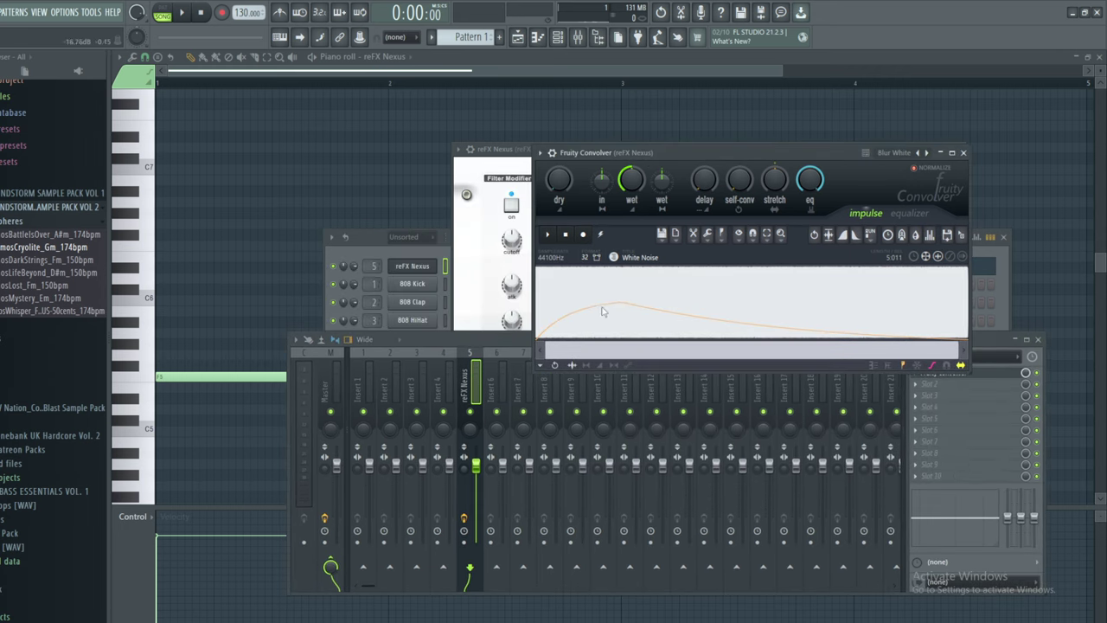
Return to the Nexus piano roll and play the two-bar note in pattern mode to hear the blur effect.
click(636, 83)
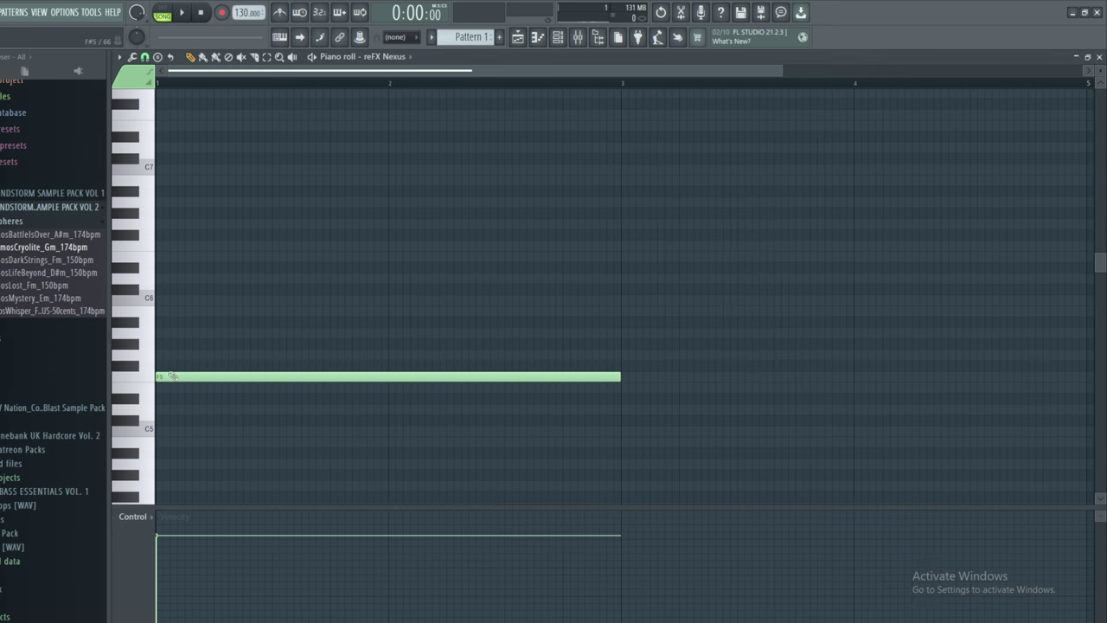
key(l)
click(183, 10)
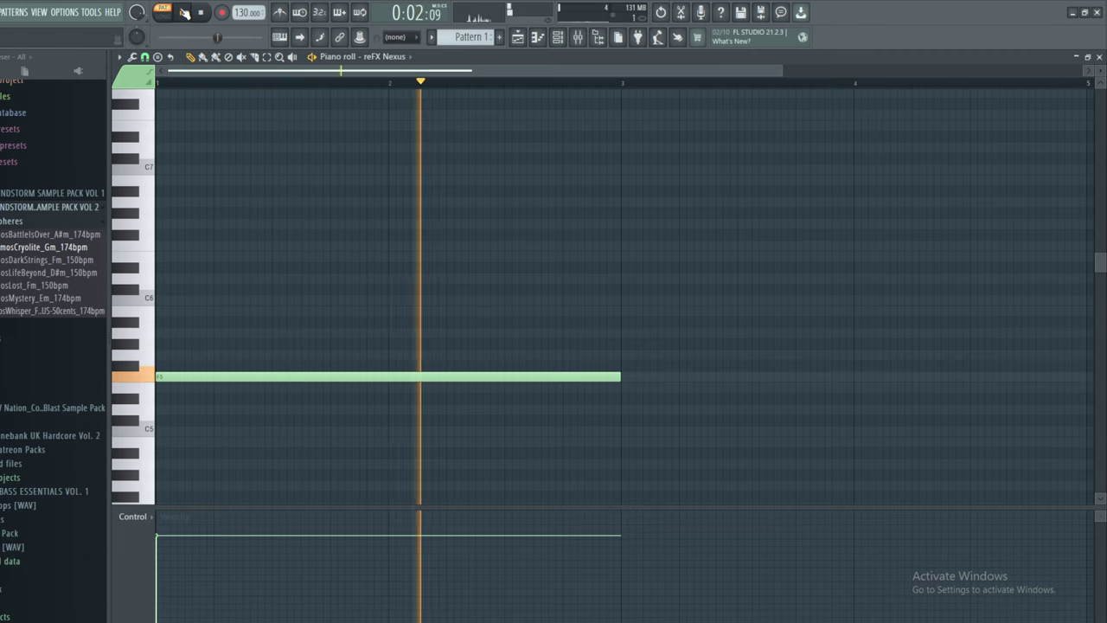
key(space)
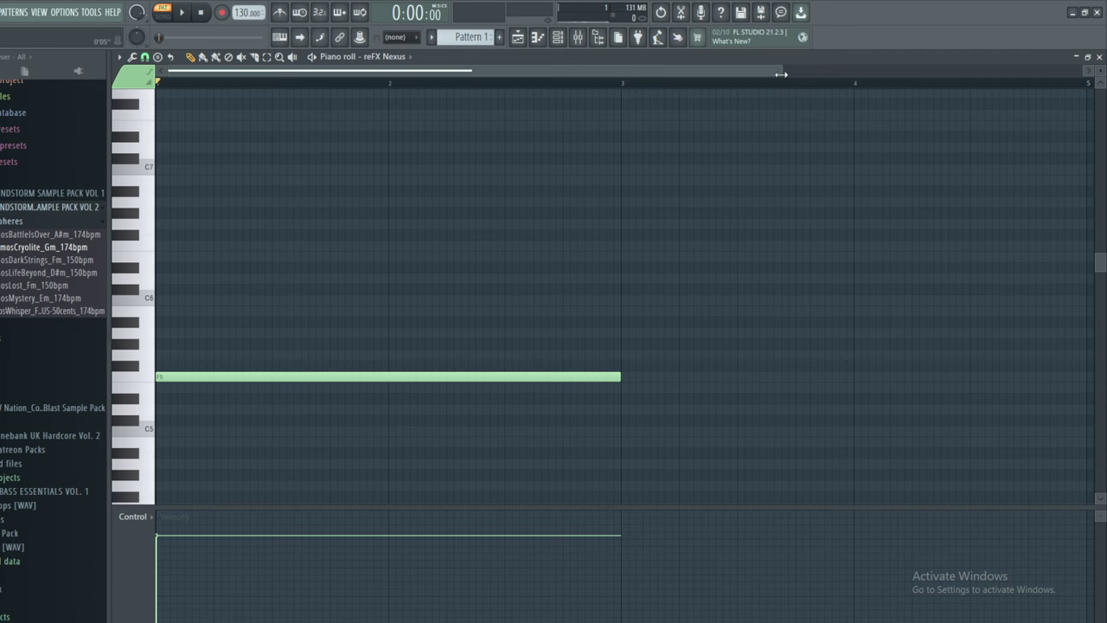
Replace the F5 note with a two-bar F6 note from bar 1 and set the project tempo to 150 BPM.
drag(782, 75, 903, 156)
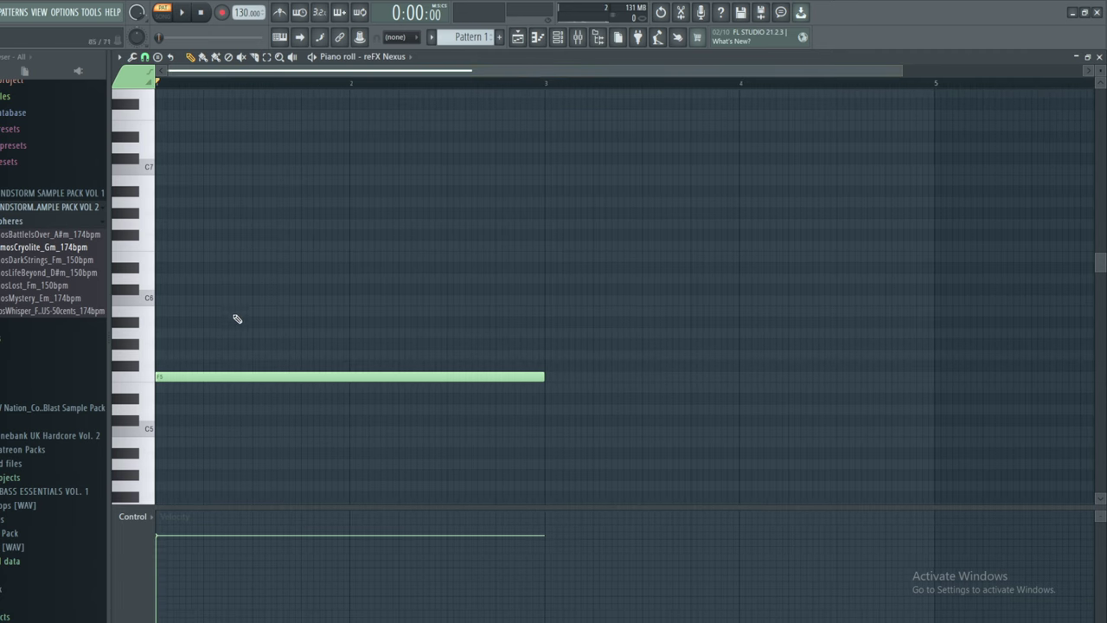
right_click(211, 377)
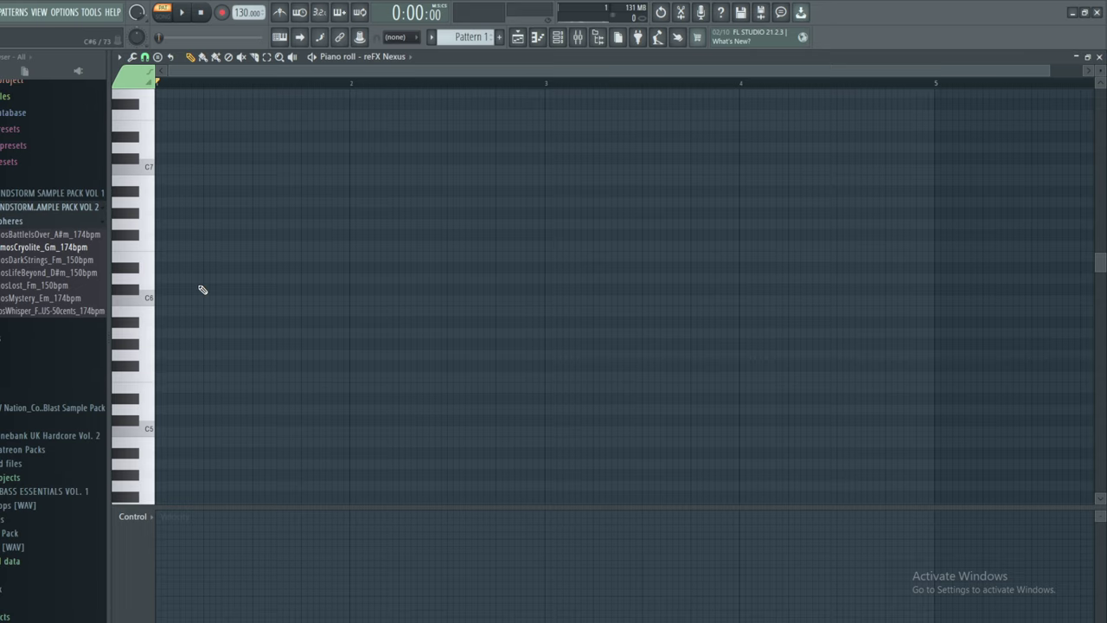
scroll(199, 294, up, 3)
click(179, 318)
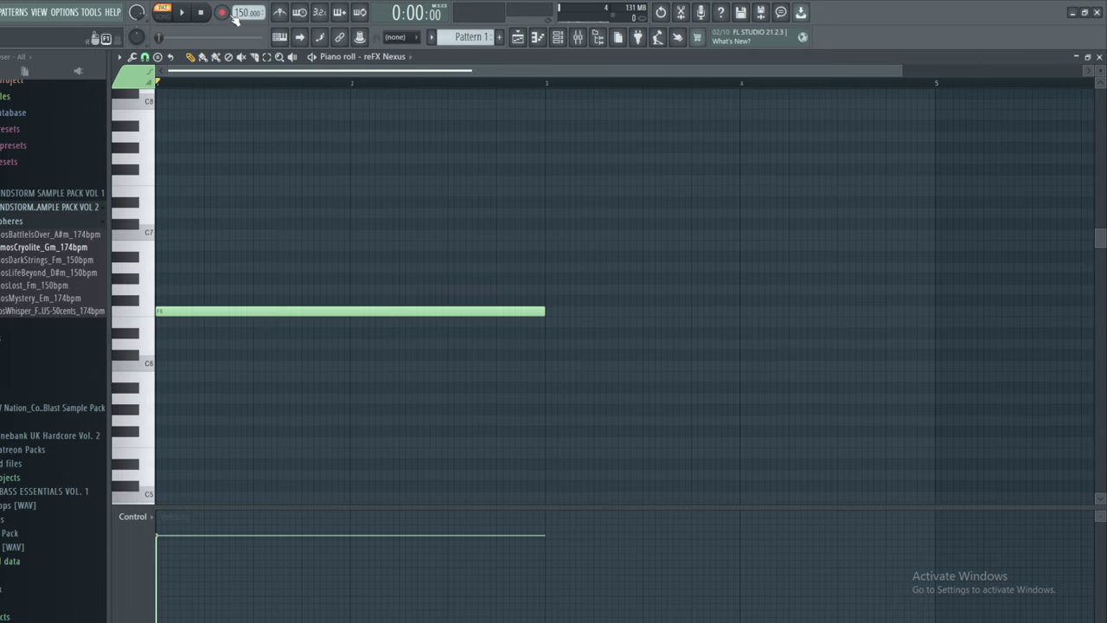
scroll(128, 300, up, 2)
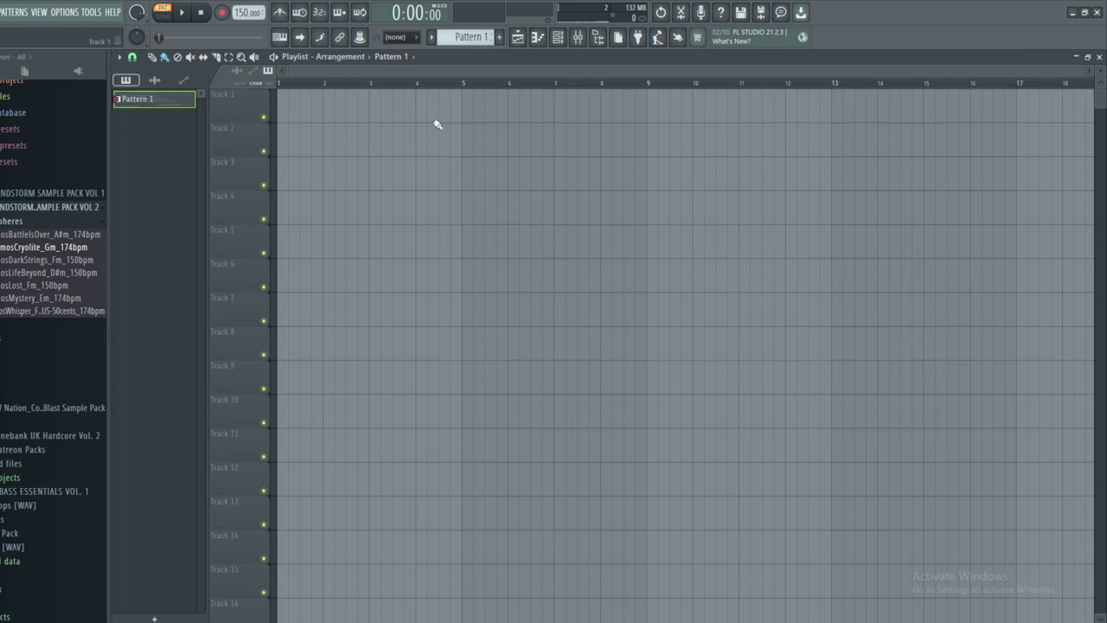
Place Pattern 1 clips on Track 1 at bars 1 and 5 and play the arrangement in song mode.
drag(437, 121, 327, 112)
click(163, 12)
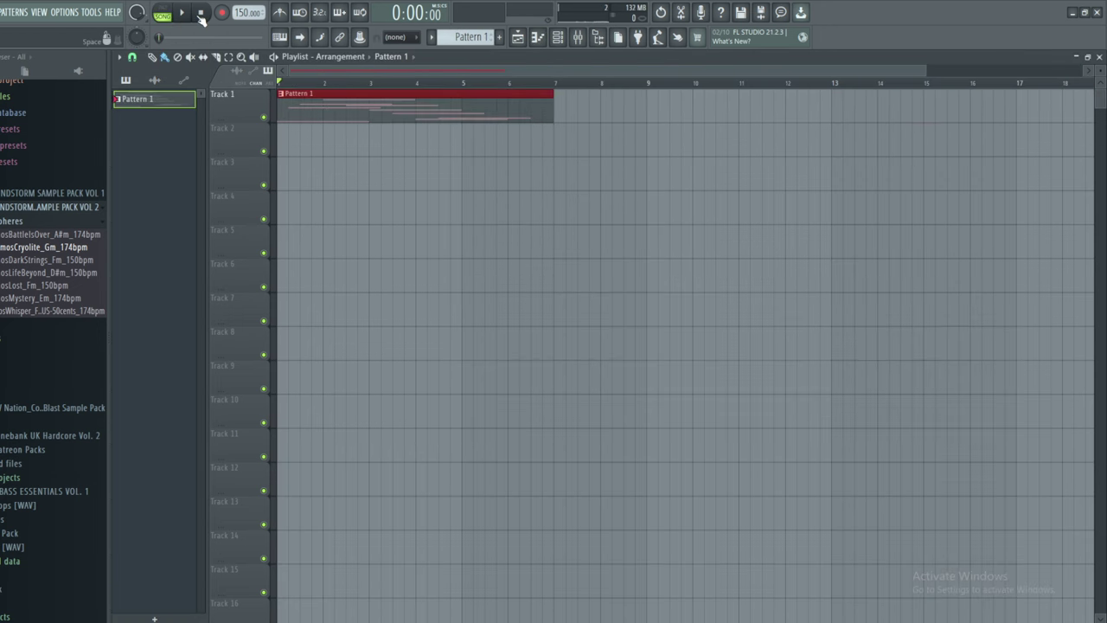
click(183, 13)
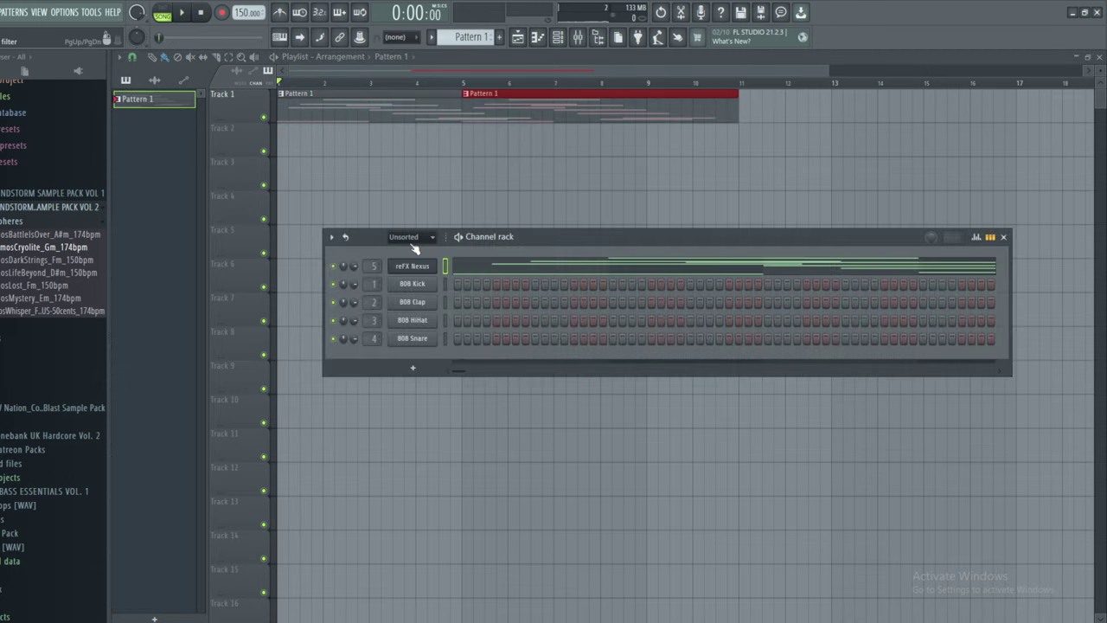
Set the Channel rack filter to show all channels.
click(412, 238)
click(412, 250)
right_click(417, 269)
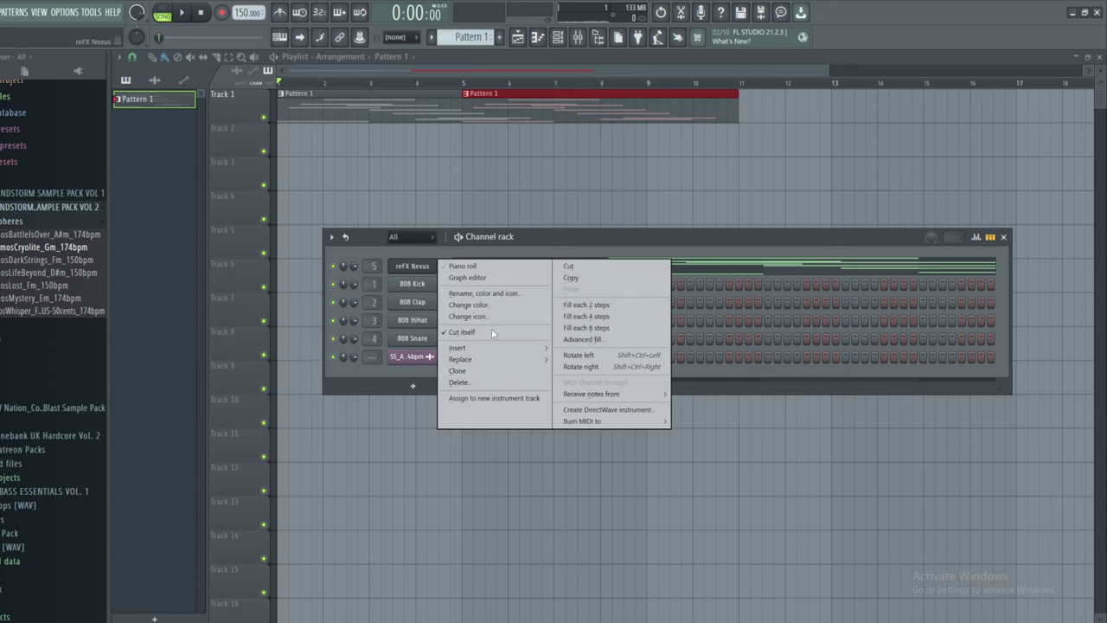
mouse_move(498, 350)
click(347, 238)
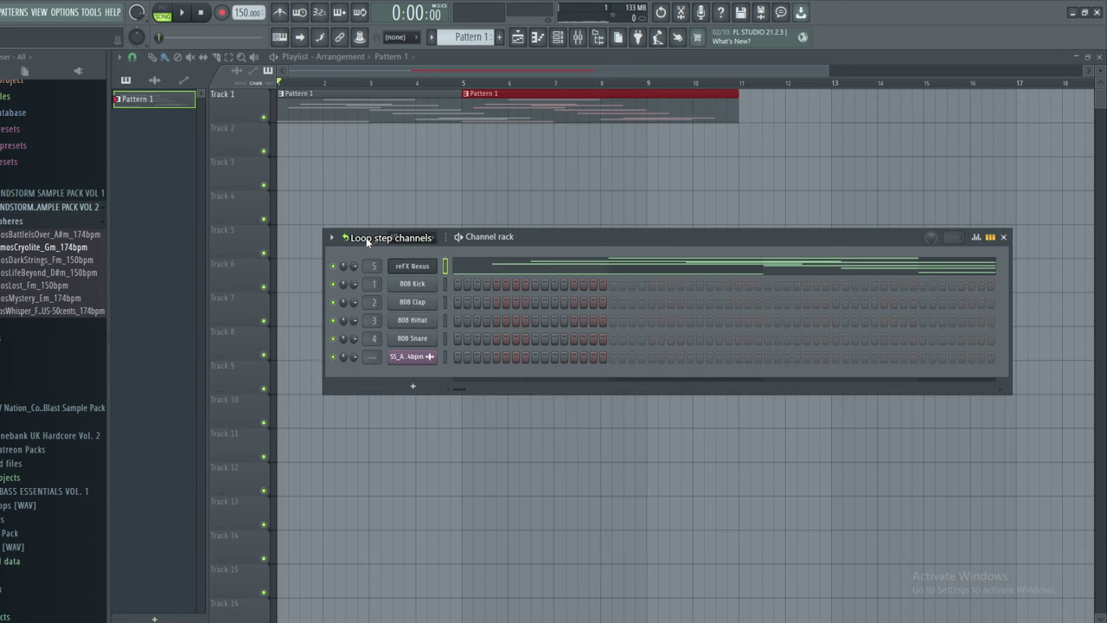
click(350, 241)
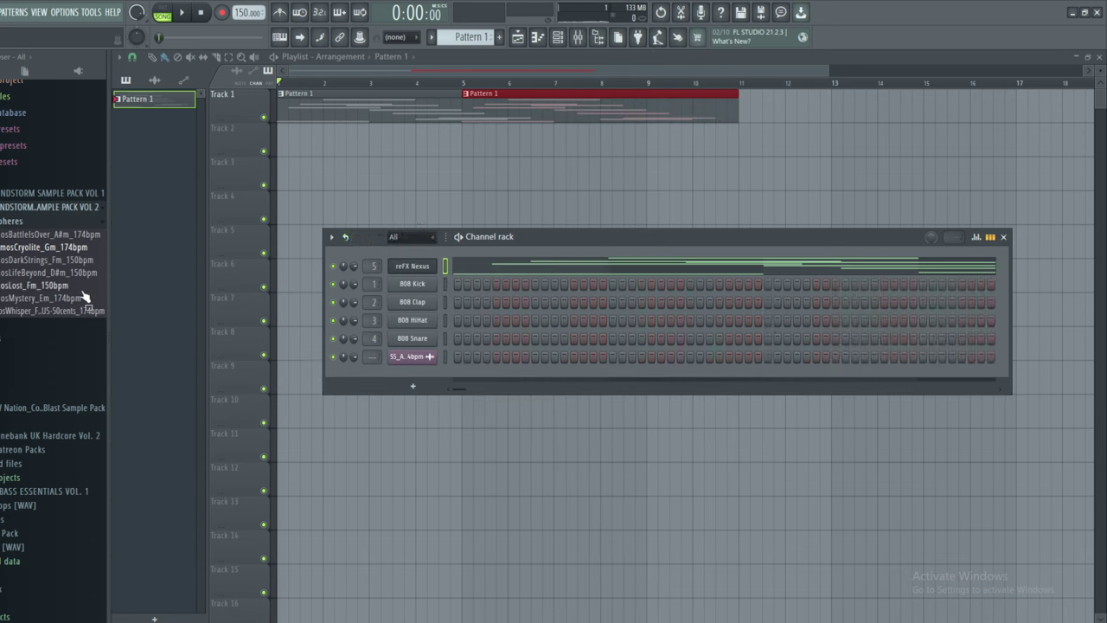
Find the KW_127_Fm_Eternity_FullVocal sample in the browser and arrange four clips of it along Track 2 from bar 1.
scroll(78, 297, down, 10)
scroll(17, 541, down, 10)
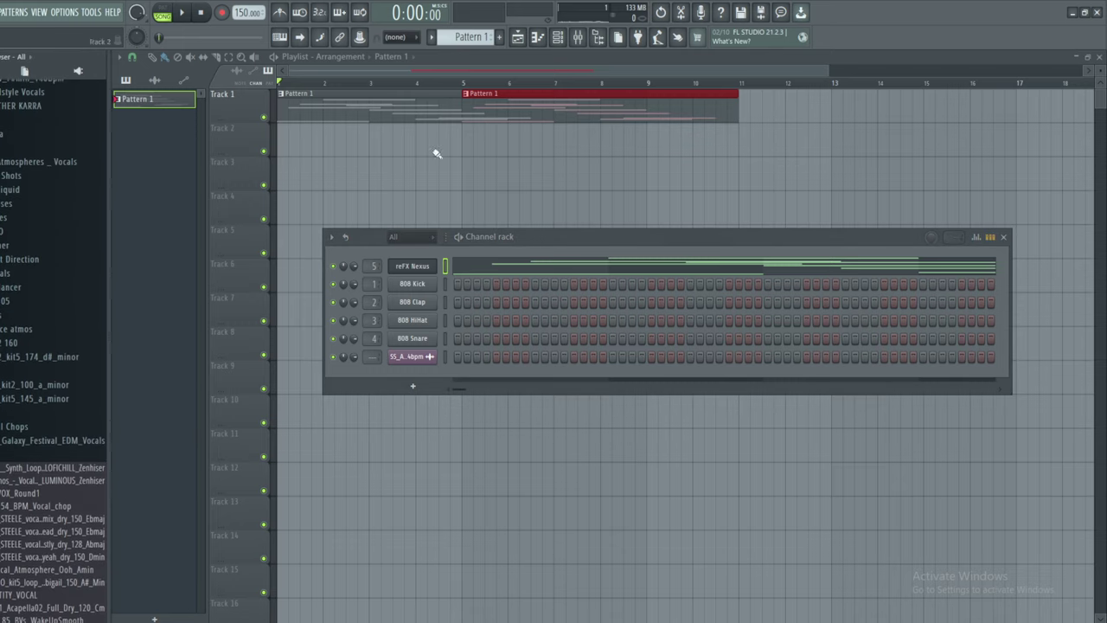
click(582, 74)
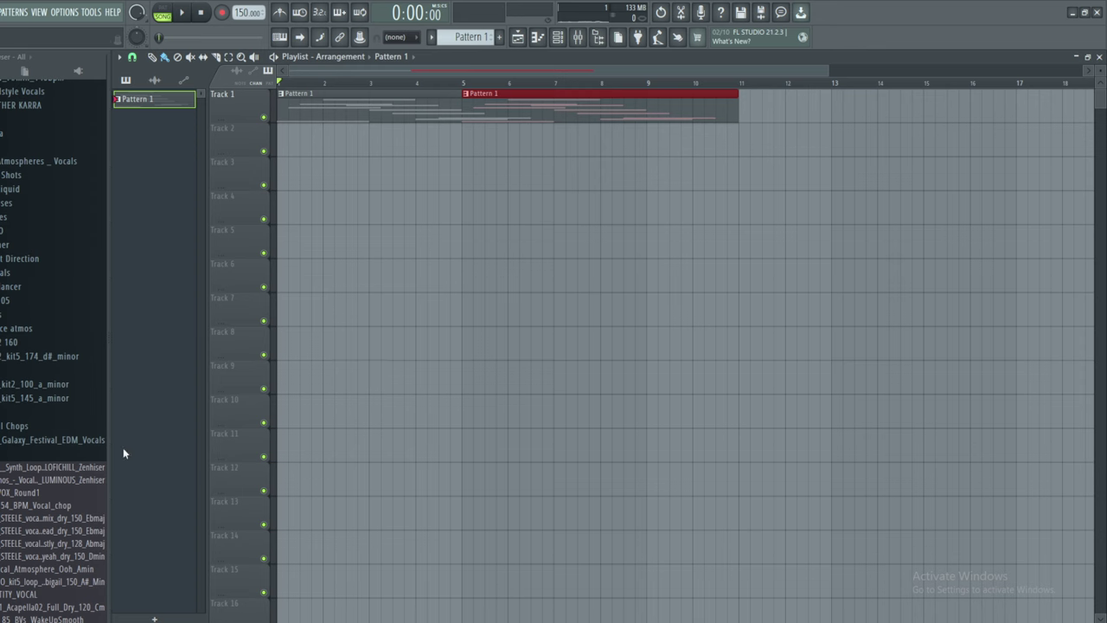
scroll(18, 433, down, 10)
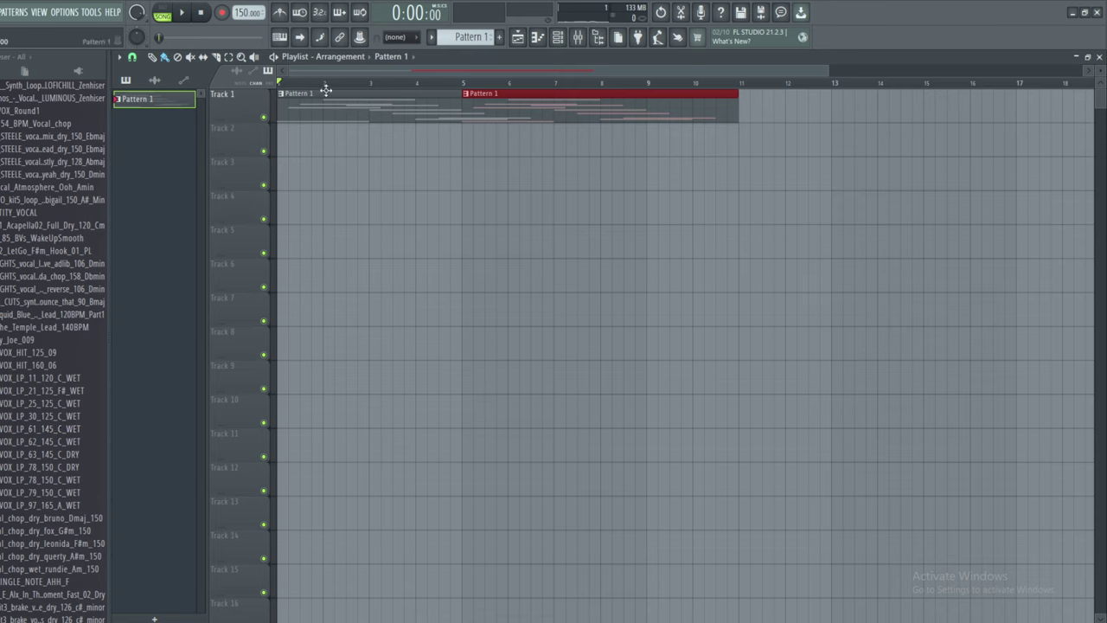
scroll(64, 285, down, 3)
scroll(64, 286, down, 15)
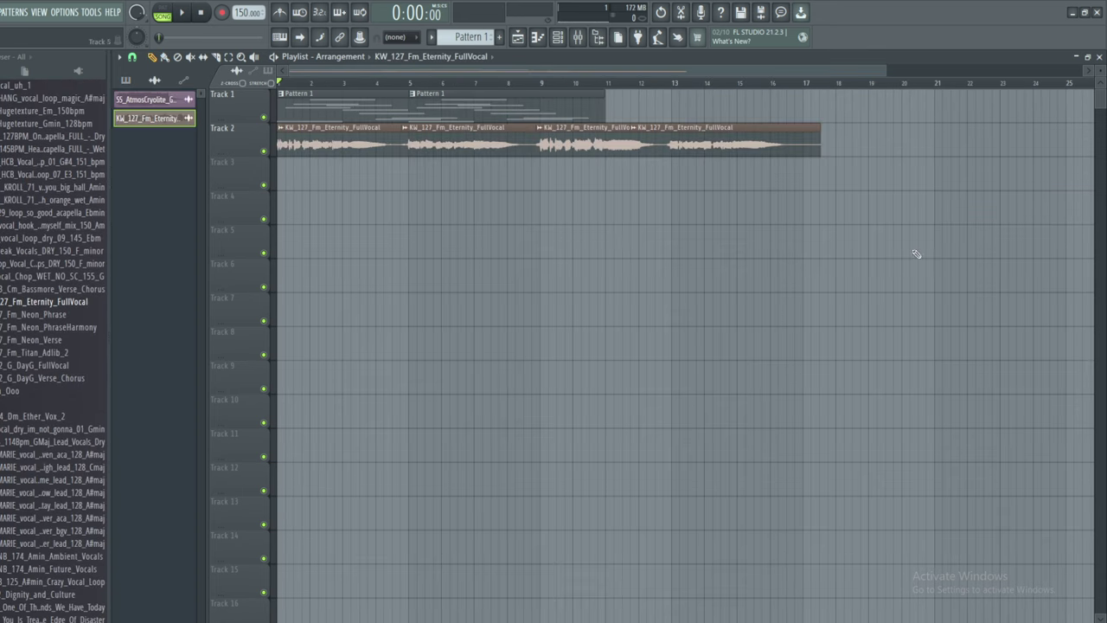
Arrange four Pattern 1 clips alternately on Tracks 3 and 4, starting at bars 1, 5, 9 and 13.
click(331, 93)
click(545, 94)
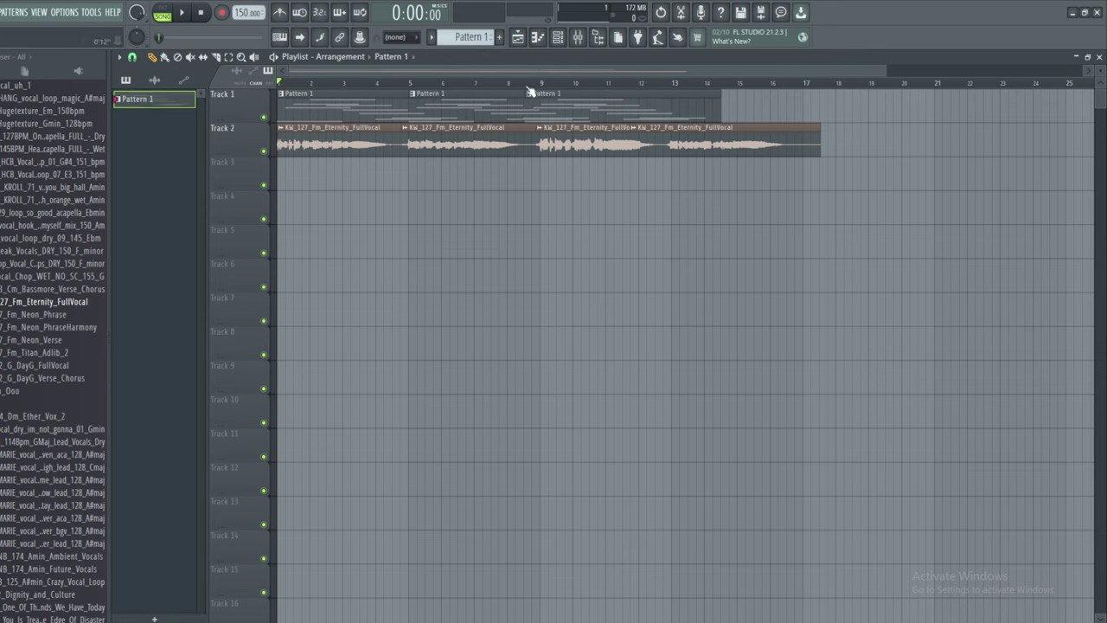
drag(885, 70, 617, 71)
drag(364, 109, 355, 195)
drag(538, 108, 539, 217)
drag(800, 108, 803, 186)
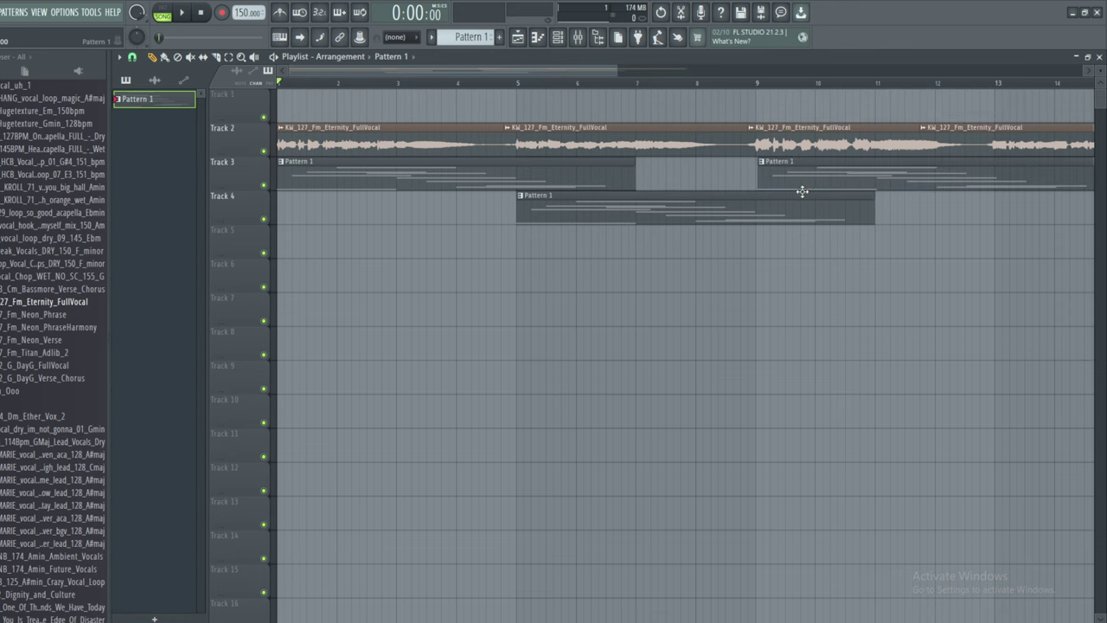
click(972, 199)
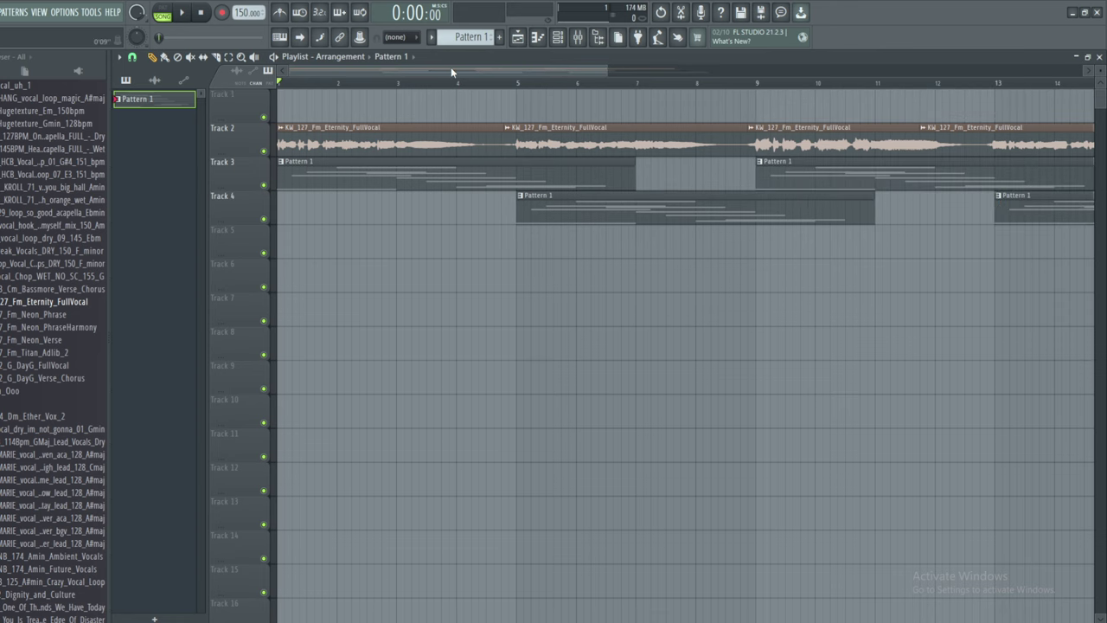
Open the KW_127_Fm_Eternity_FullVocal clip's channel settings and route it to free mixer track 6.
drag(451, 69, 646, 150)
drag(587, 69, 383, 69)
right_click(282, 136)
click(303, 173)
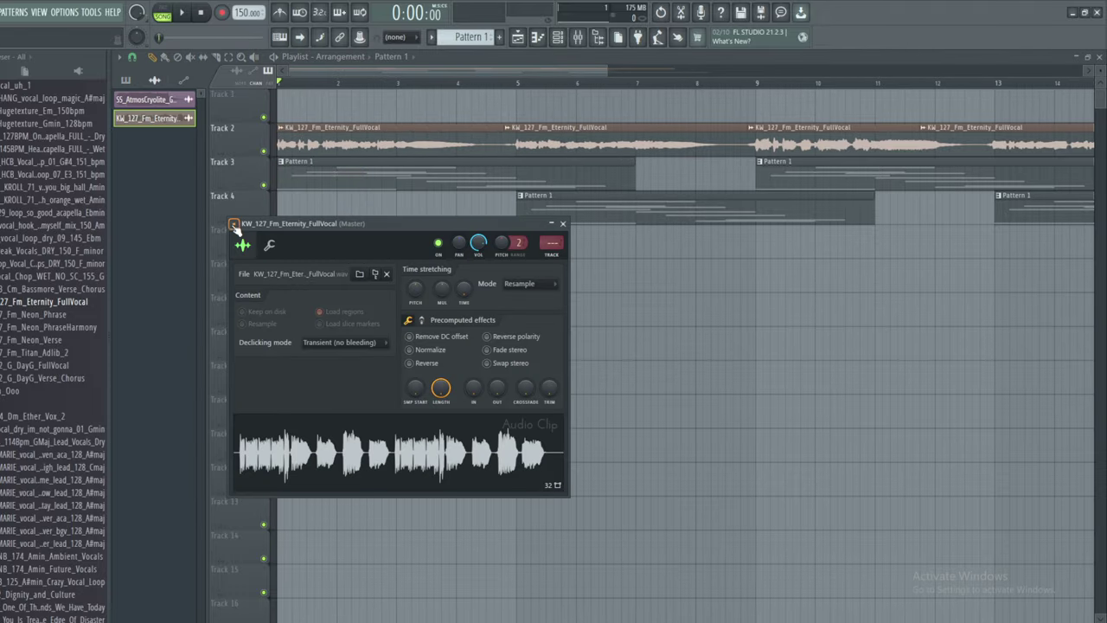
click(235, 224)
click(408, 265)
drag(537, 345, 527, 322)
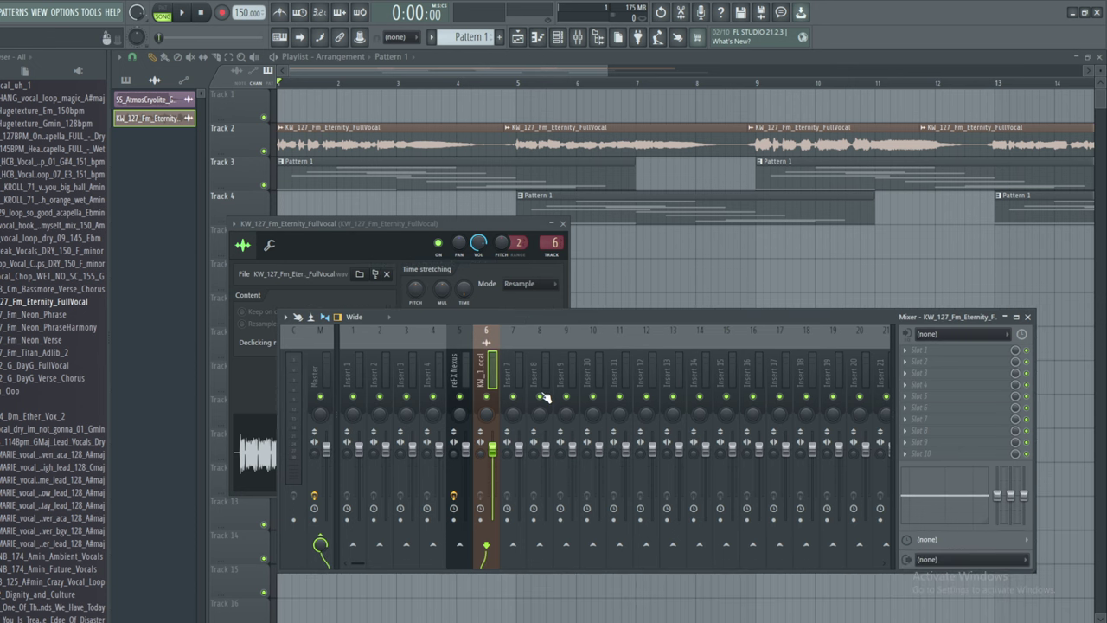
right_click(485, 372)
mouse_move(521, 339)
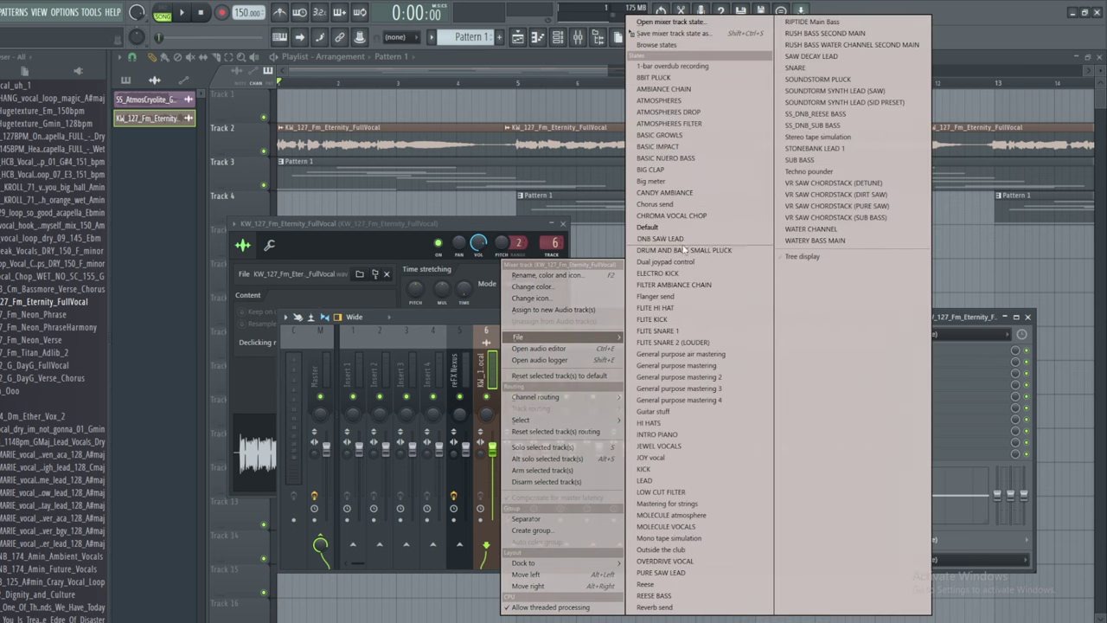
click(463, 322)
Load Fruity Convolver in the first effect slot of the vocal's mixer track and apply the Blur White preset.
click(916, 357)
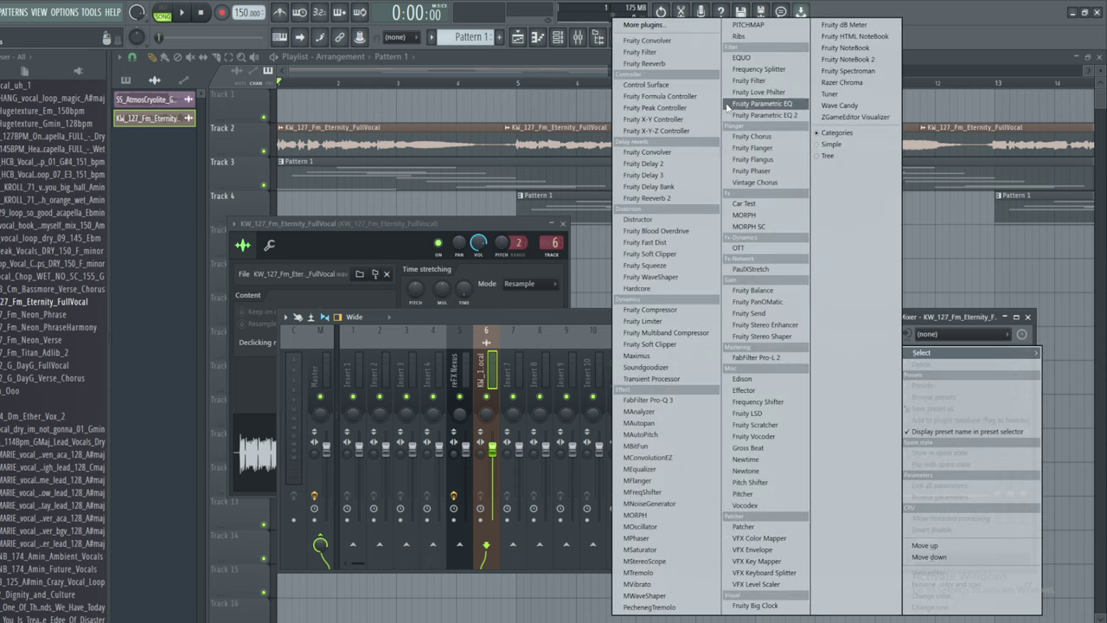
click(647, 40)
click(219, 209)
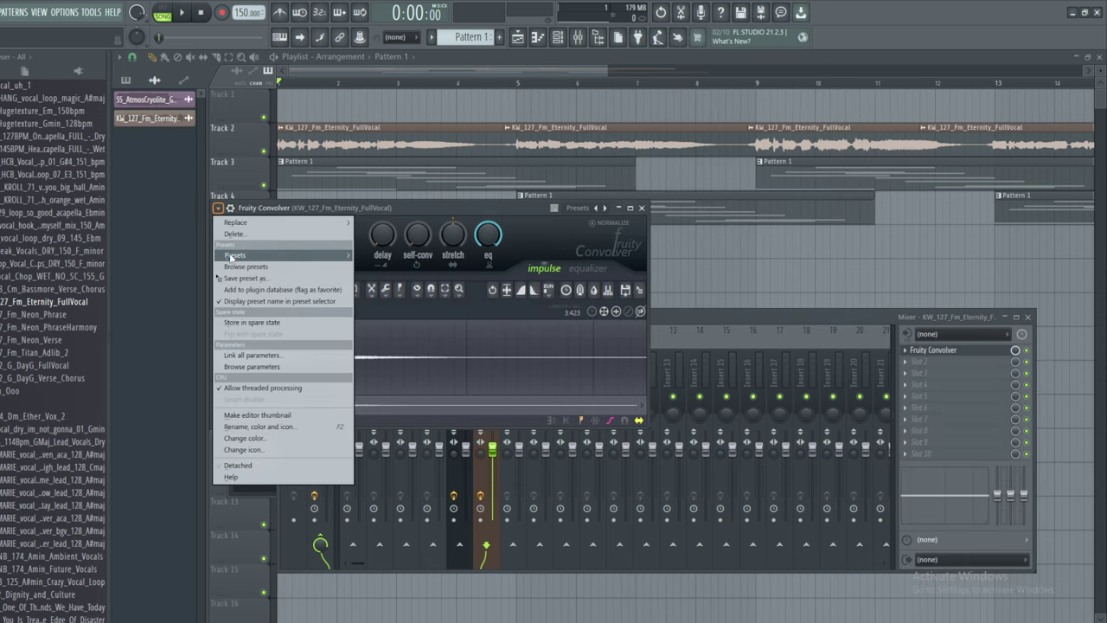
mouse_move(230, 258)
click(373, 52)
drag(442, 211, 598, 229)
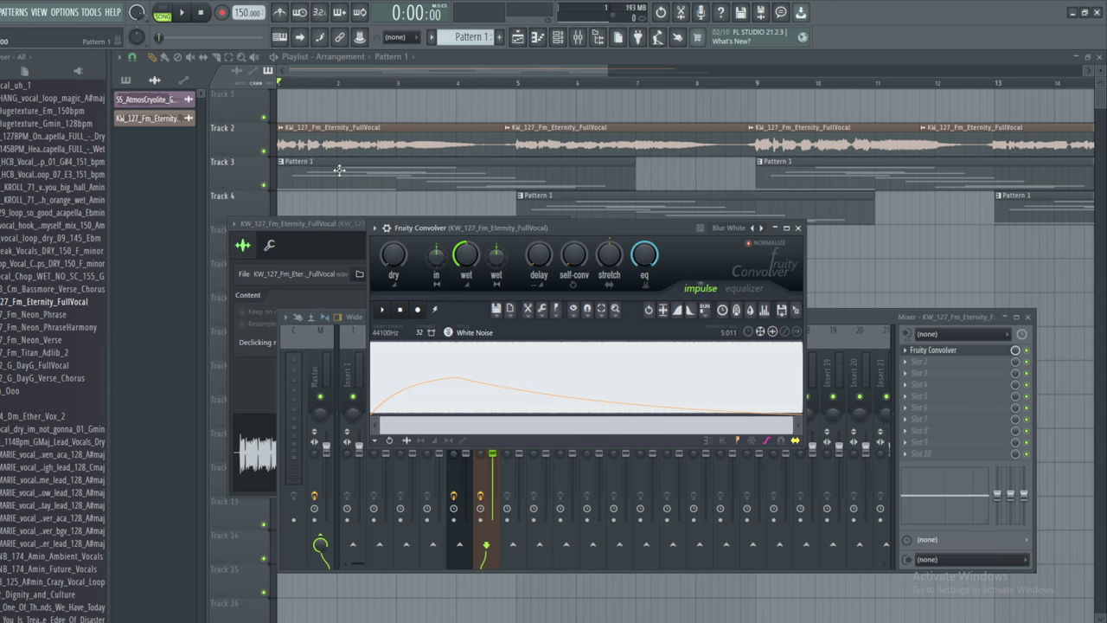
Audition the vocal with Tracks 3 and 4 temporarily muted and raise its mixer level.
click(264, 184)
click(264, 218)
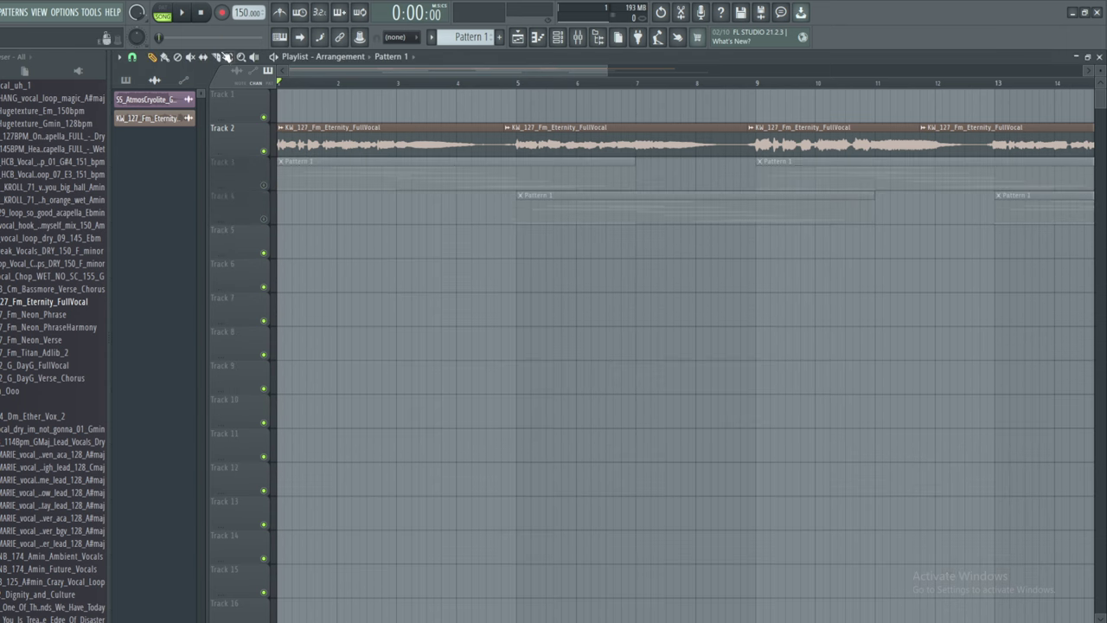
click(182, 12)
key(F9)
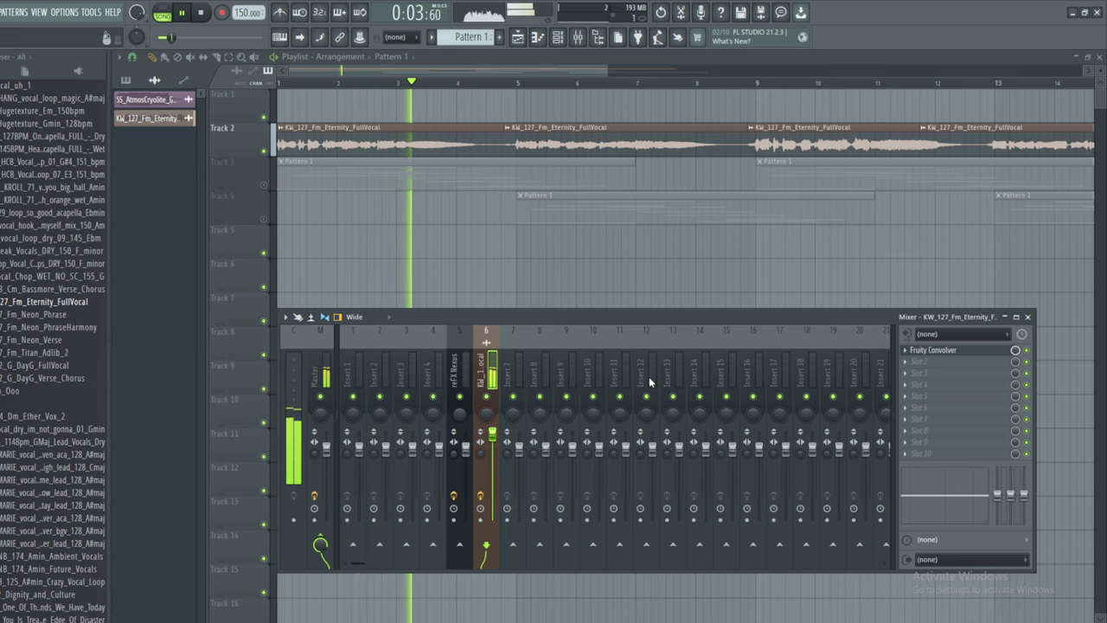
click(919, 362)
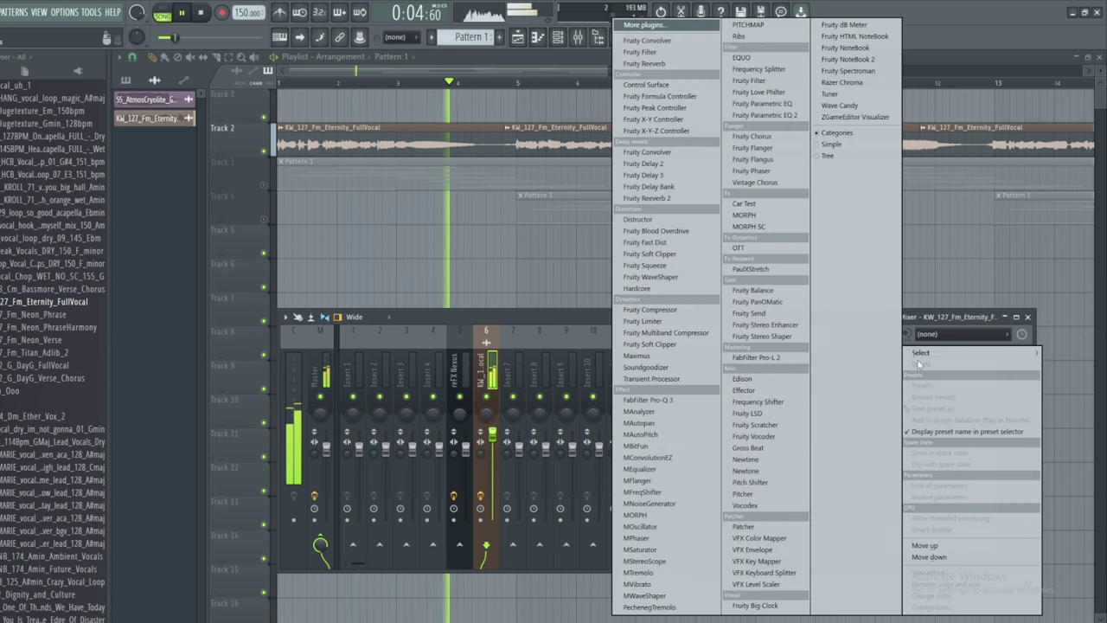
click(201, 14)
click(201, 13)
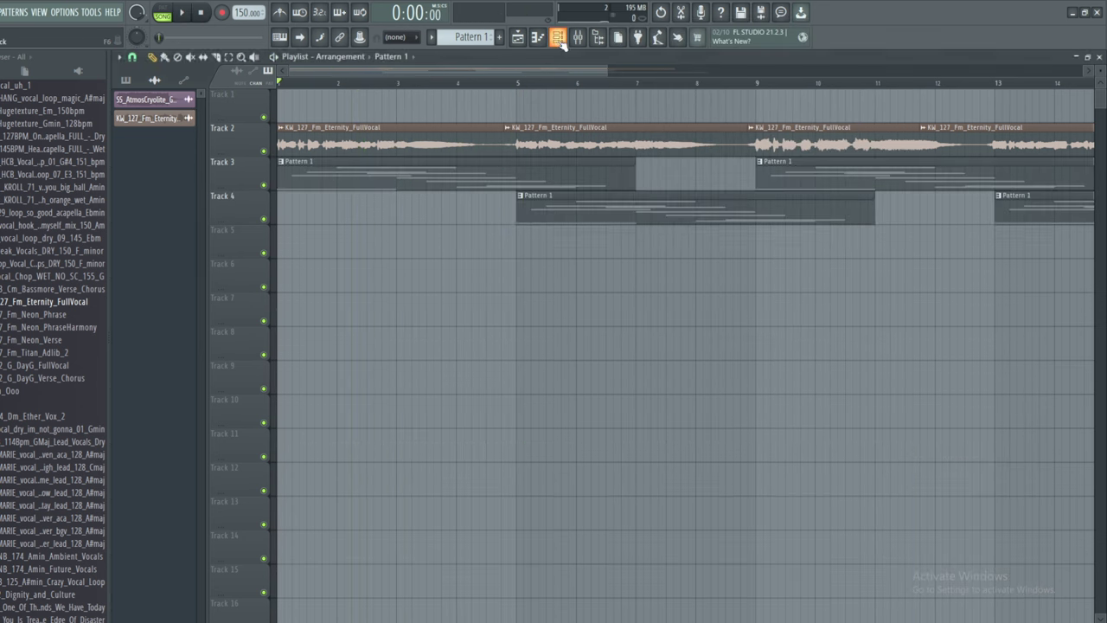
Show all channels in the Channel rack and insert a Serum instrument.
click(558, 37)
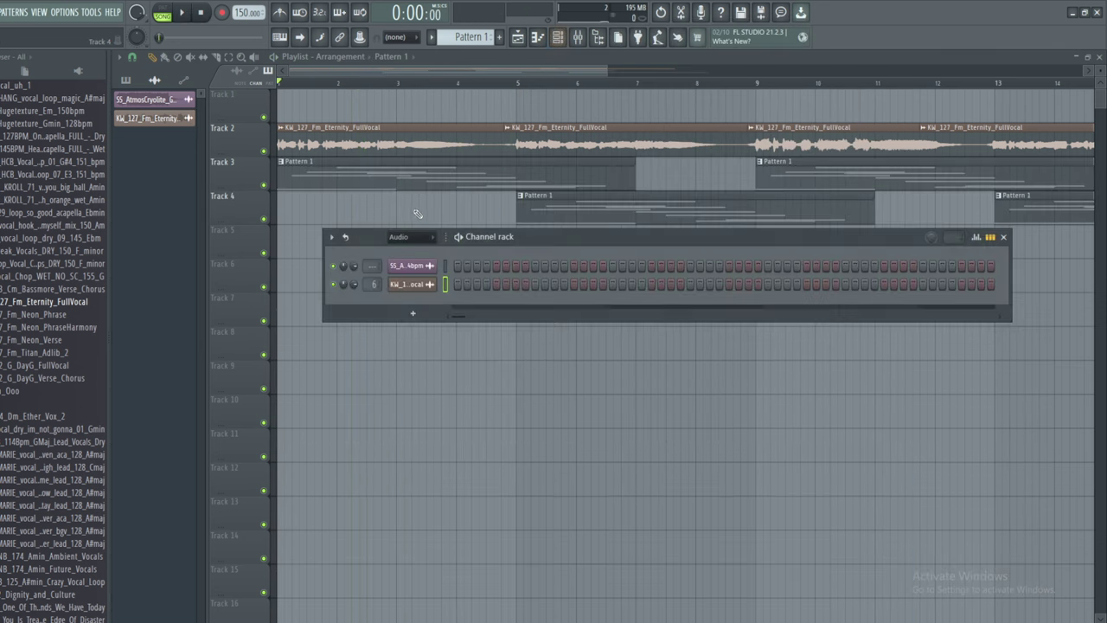
click(420, 238)
right_click(433, 265)
mouse_move(478, 350)
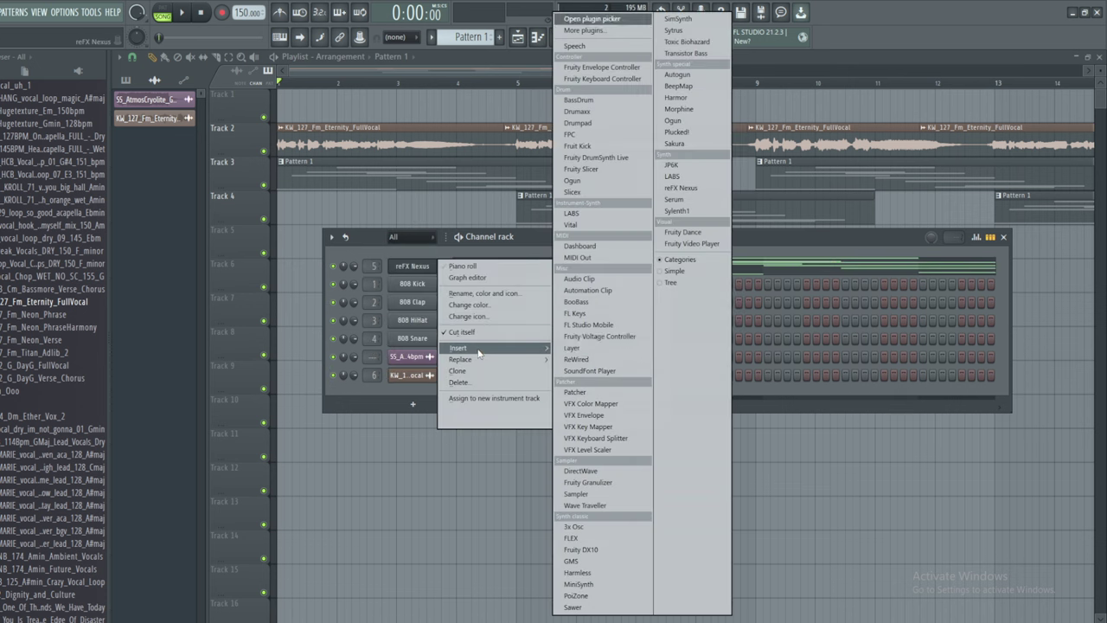
click(698, 201)
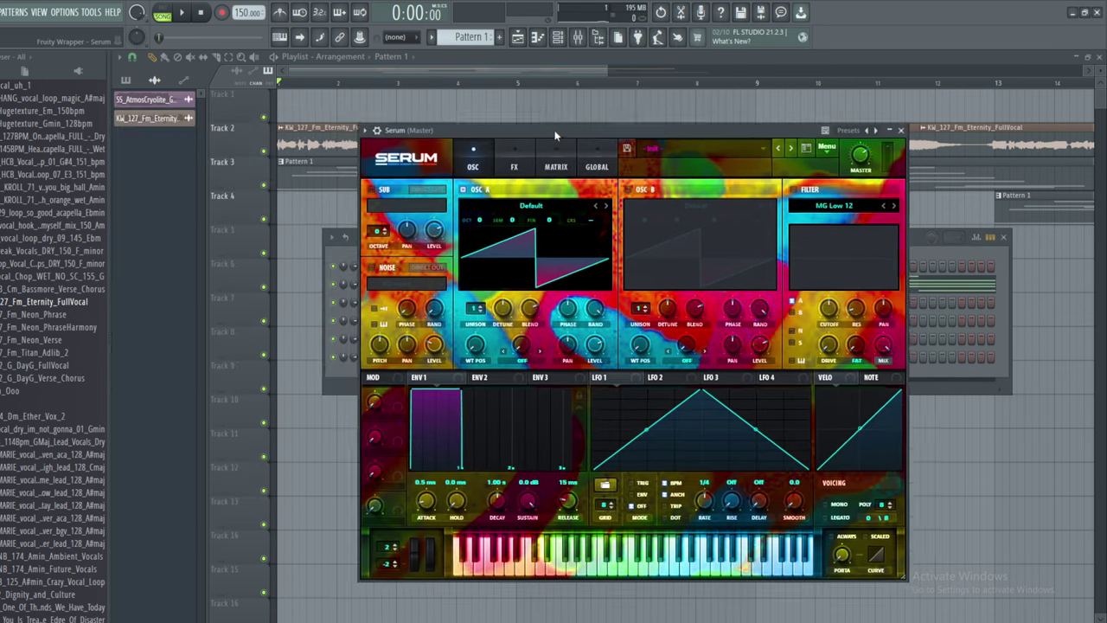
drag(555, 130, 590, 127)
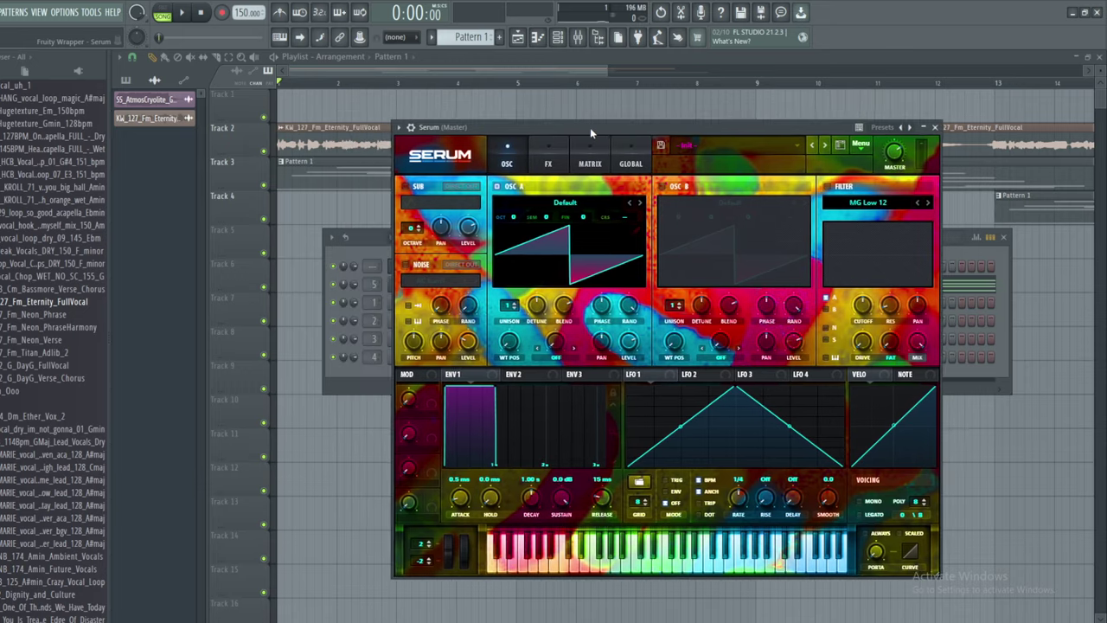
Redraw Serum's oscillator A waveform as a square wave in the wavetable editor and close the plugin.
click(638, 228)
drag(610, 276, 645, 277)
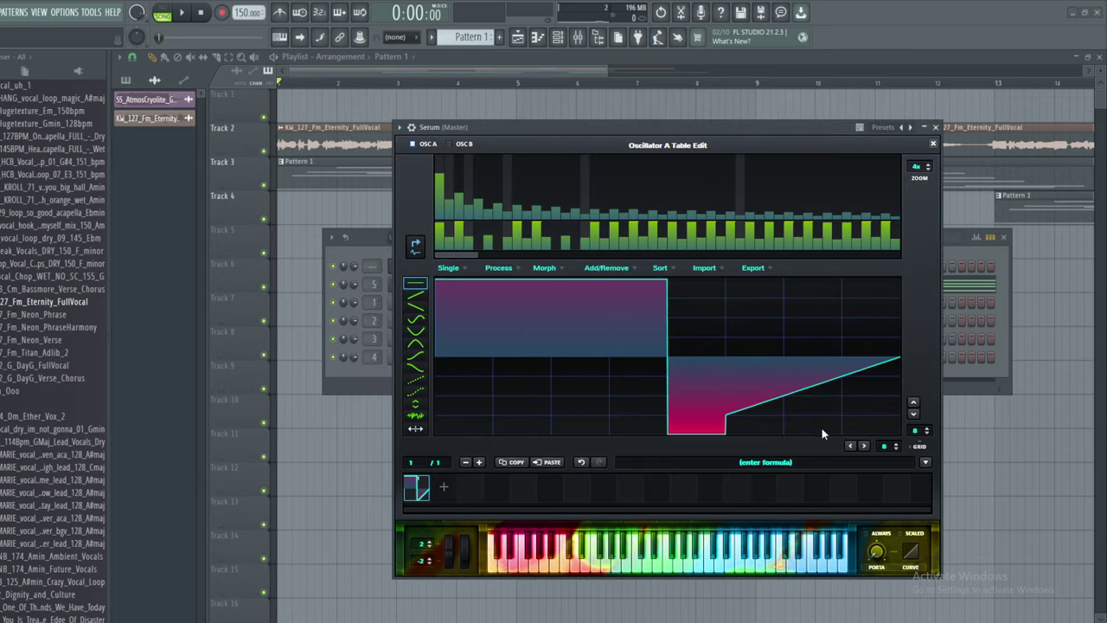
drag(822, 433, 899, 433)
click(933, 144)
click(935, 128)
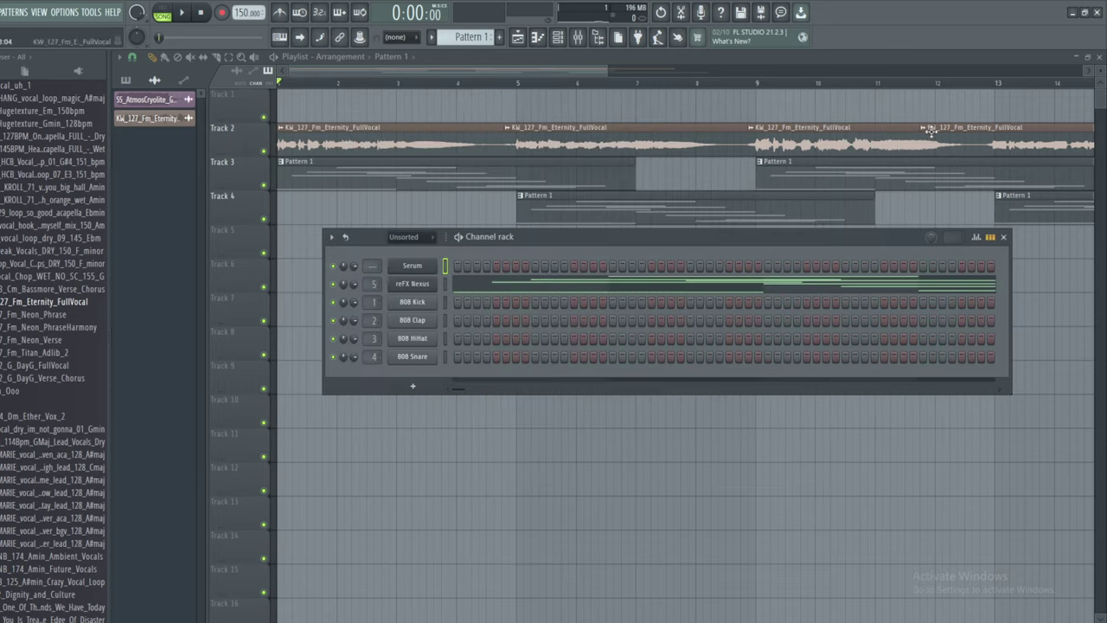
Create a bass\ pattern of four two-bar Serum notes starting on C#2 and place it on Track 6 at bars 1 and 9.
right_click(433, 265)
click(573, 162)
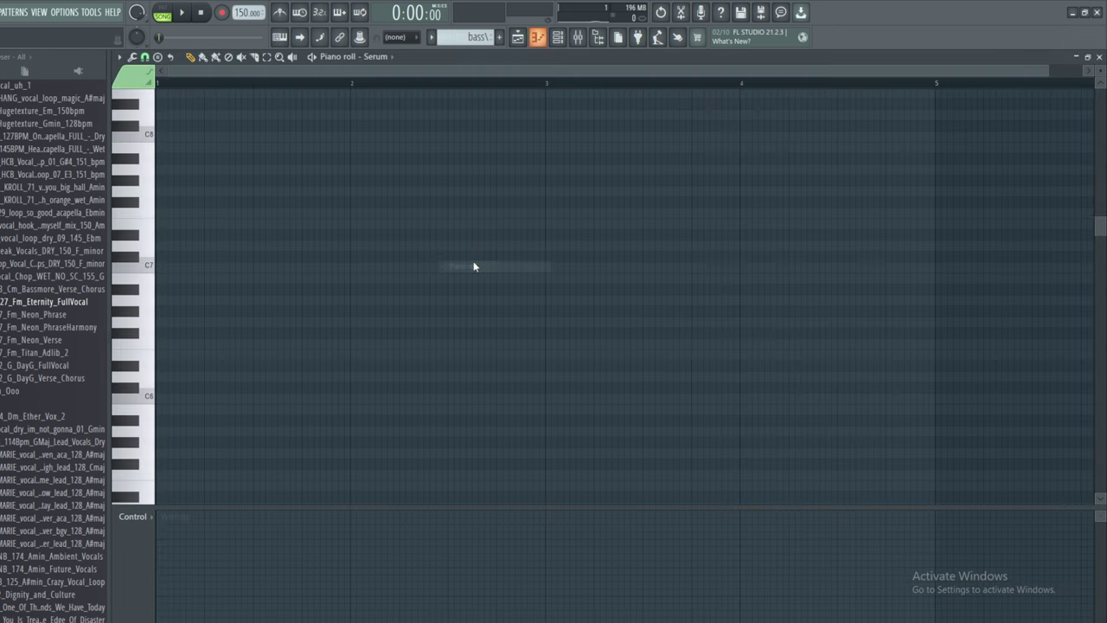
scroll(239, 339, down, 8)
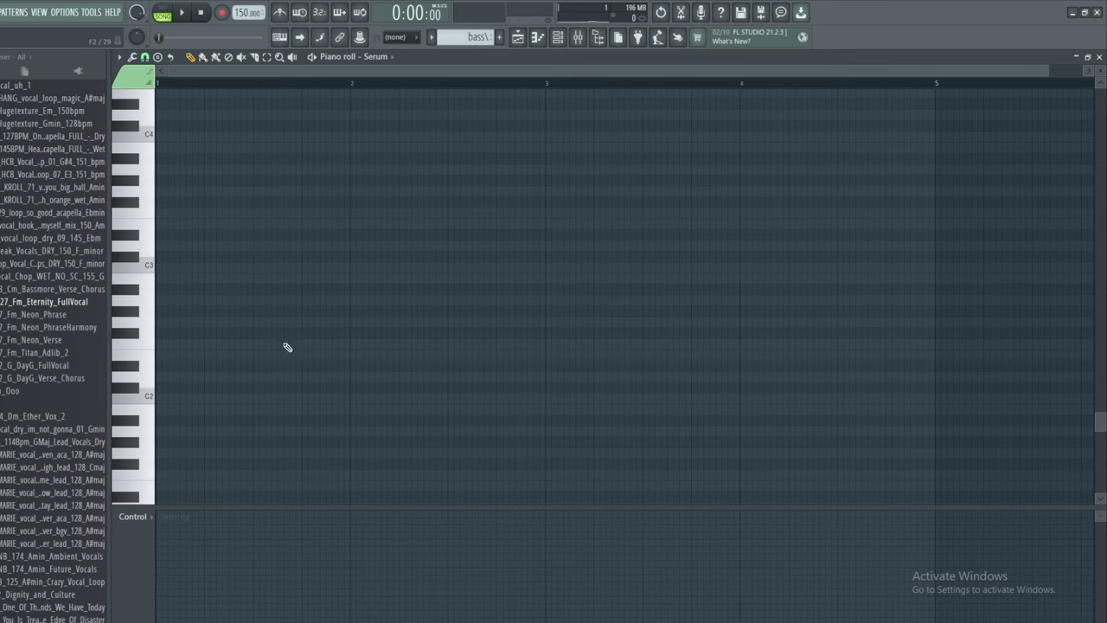
scroll(233, 320, up, 2)
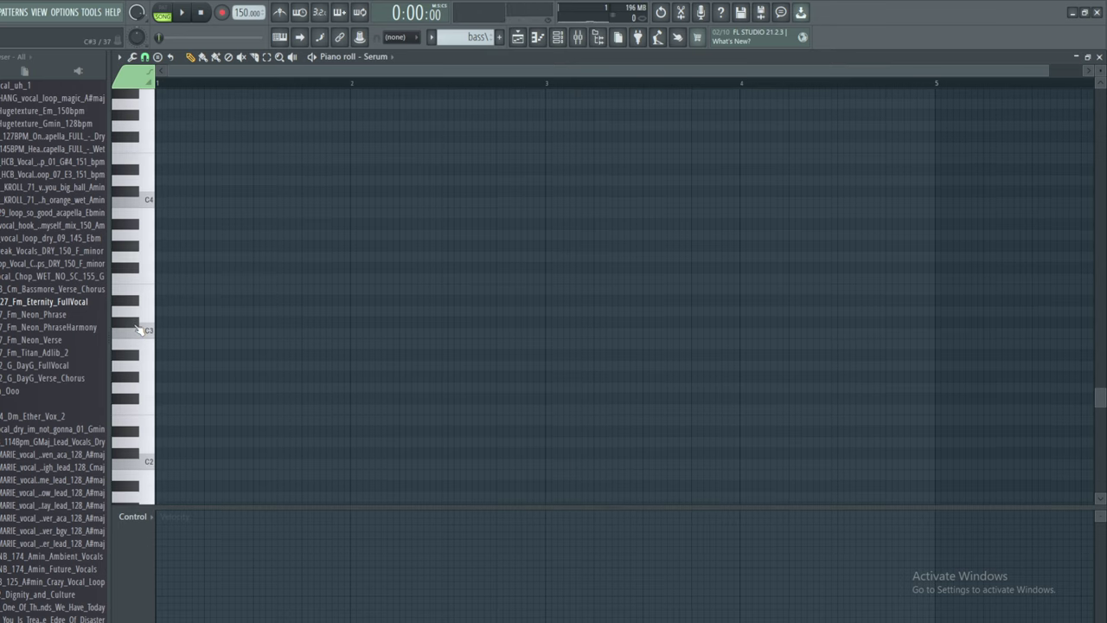
scroll(173, 403, down, 3)
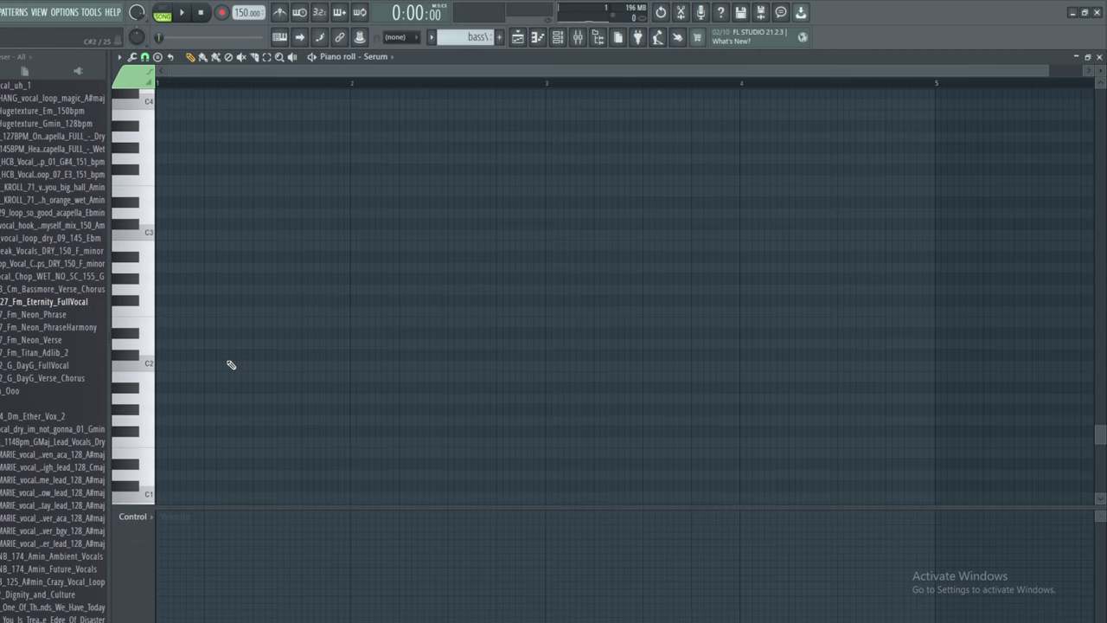
click(230, 356)
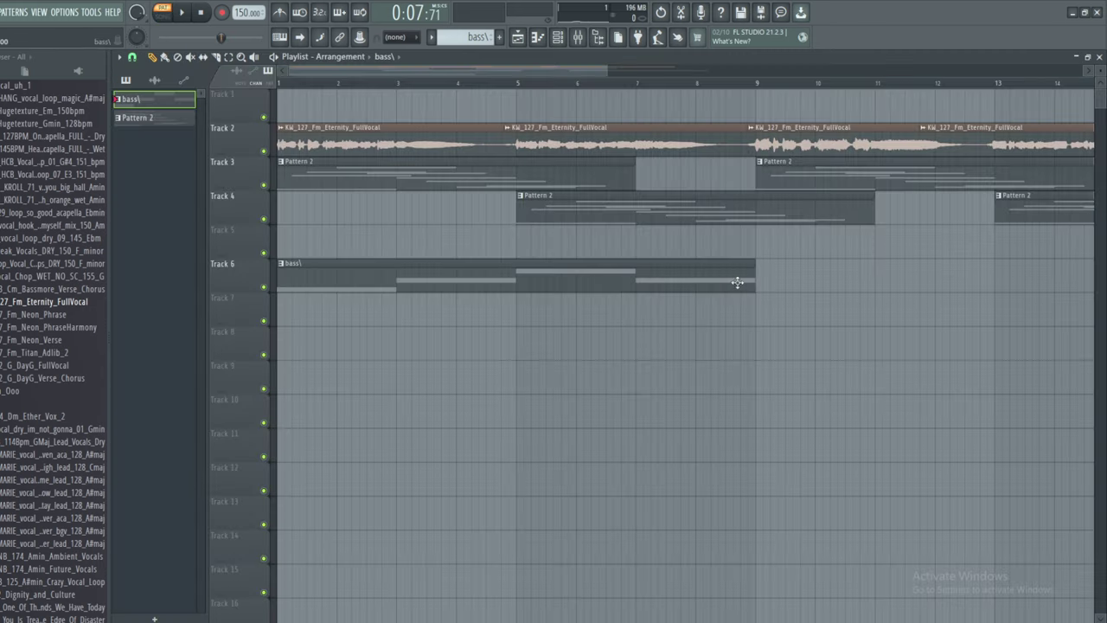
click(757, 286)
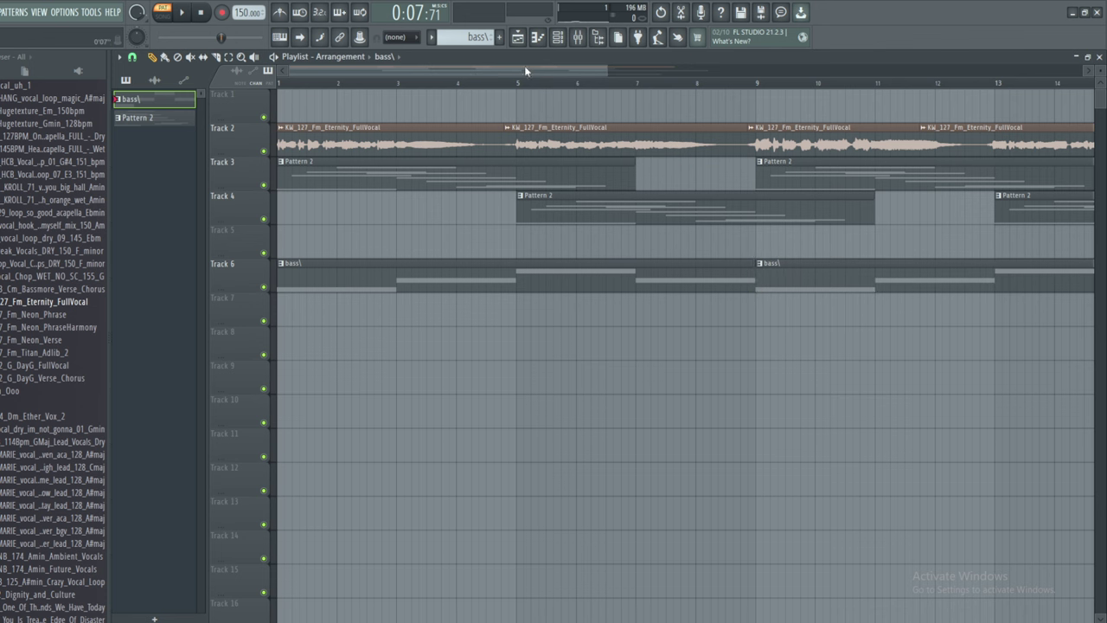
Copy the Serum channel's notes and insert a second Serum instrument in the Channel rack.
click(557, 36)
right_click(422, 267)
click(568, 278)
right_click(398, 266)
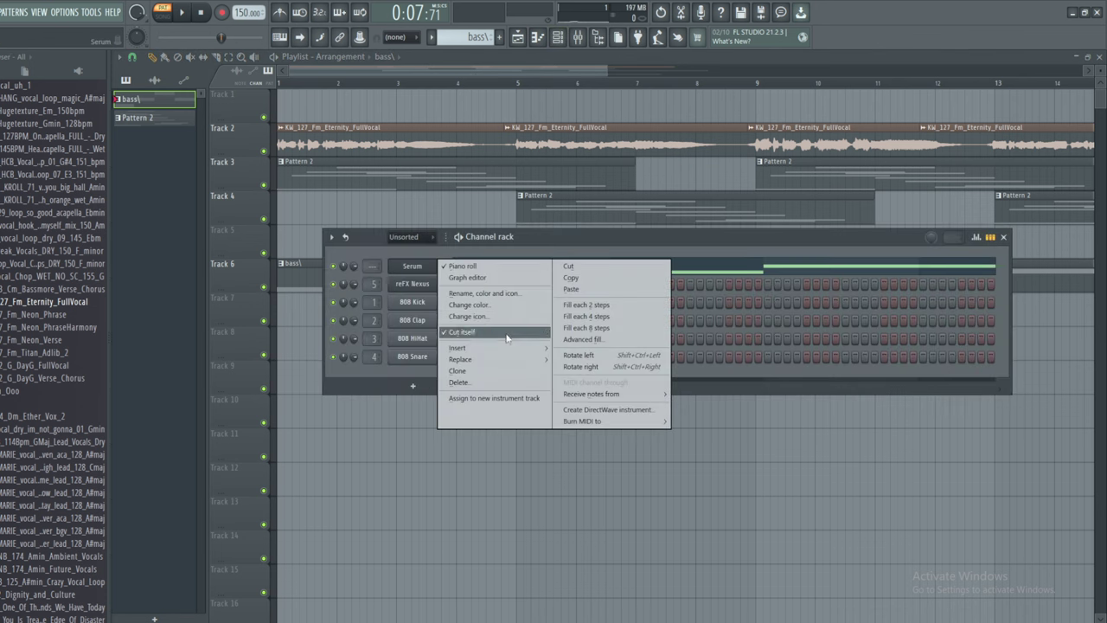
mouse_move(506, 348)
click(681, 200)
drag(294, 145, 627, 141)
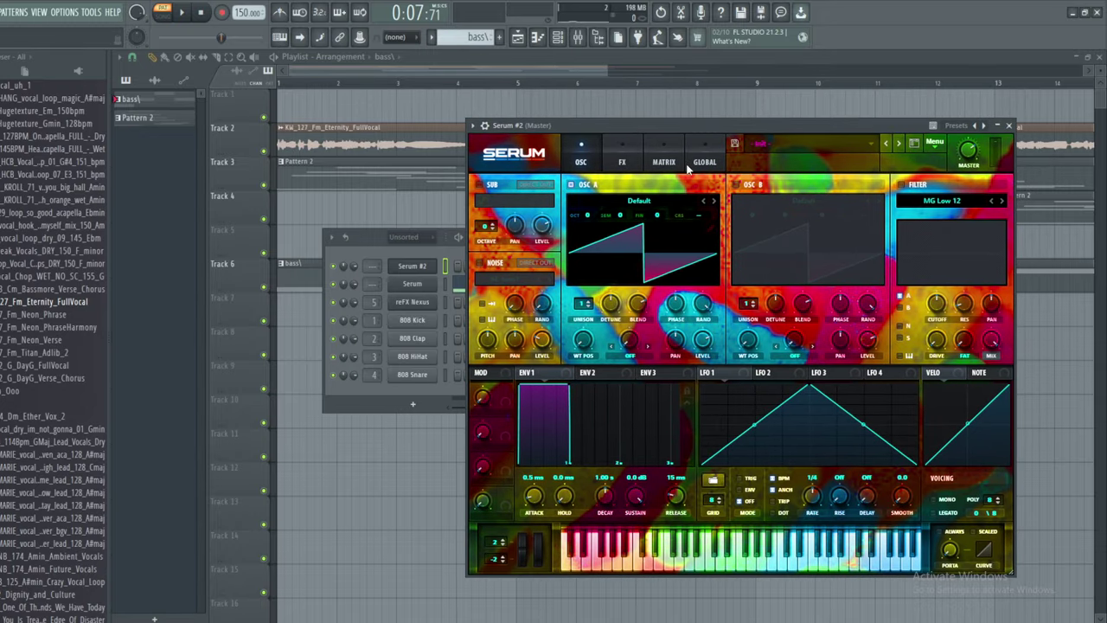
Enable oscillator B in Serum #2, set oscillator A's unison to 16 voices and adjust its detune.
click(738, 185)
drag(694, 126, 526, 122)
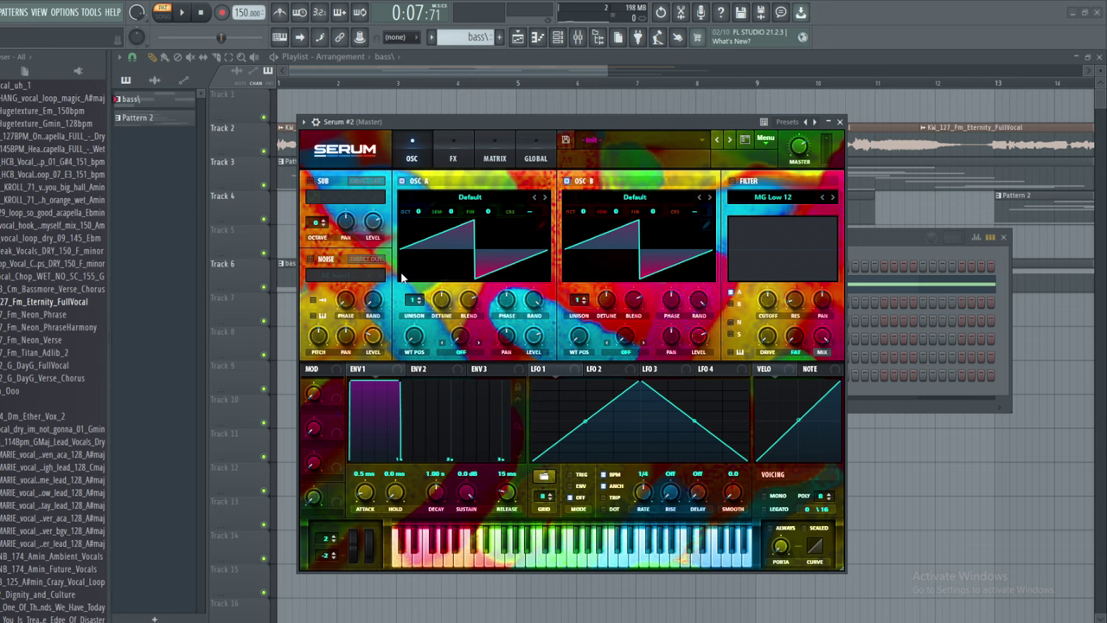
drag(414, 298, 415, 282)
mouse_move(442, 301)
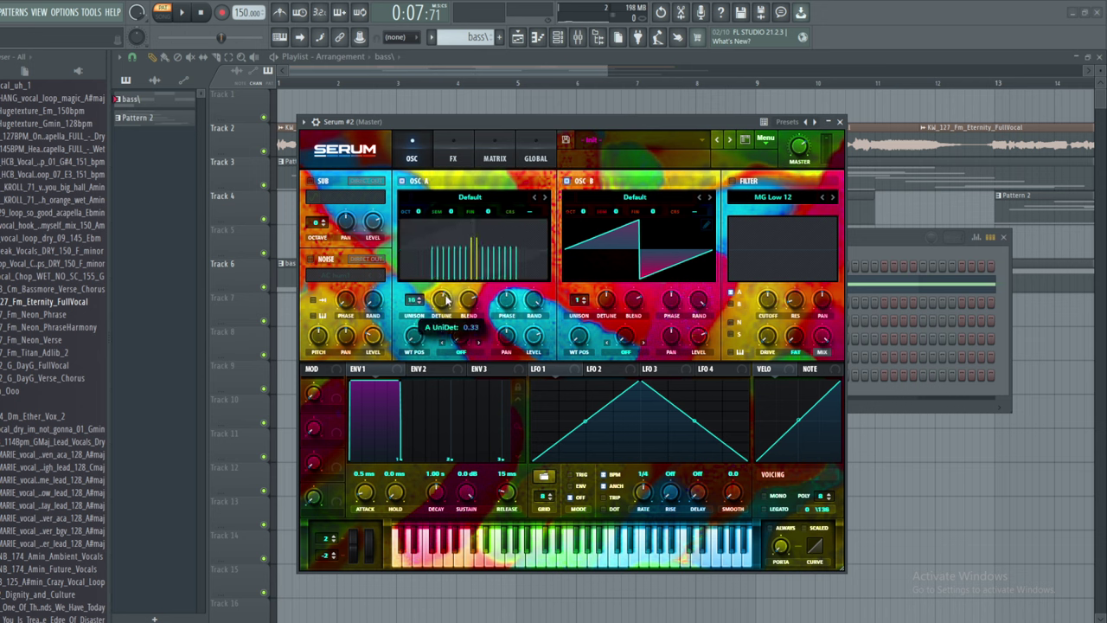
drag(448, 299, 453, 298)
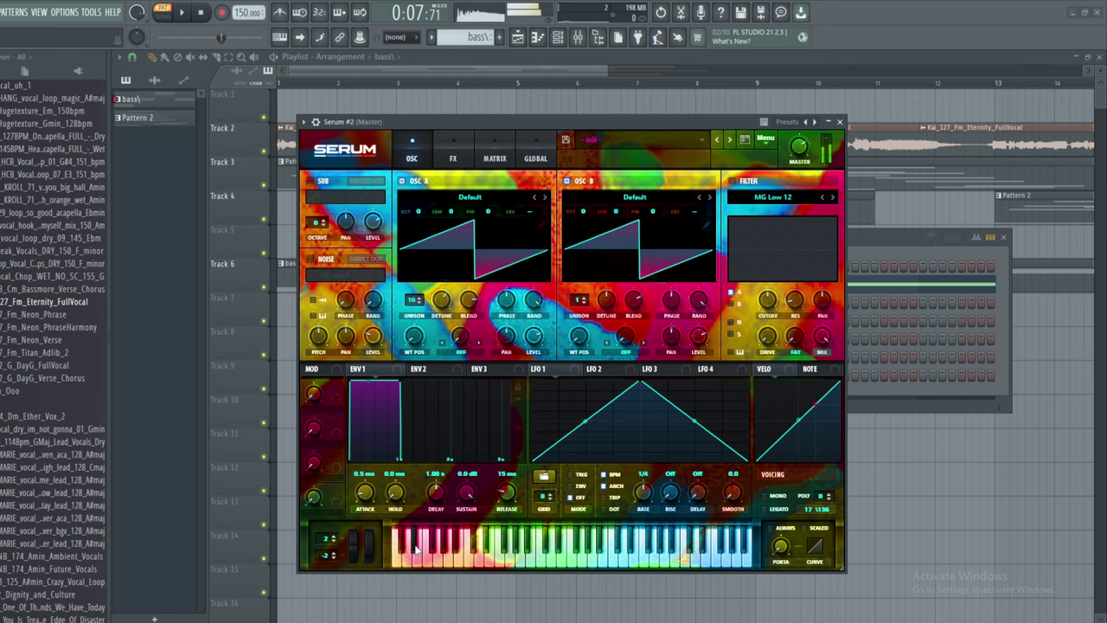
Redraw oscillator B of Serum #2 as a square wave and set its unison to 16 voices.
click(708, 227)
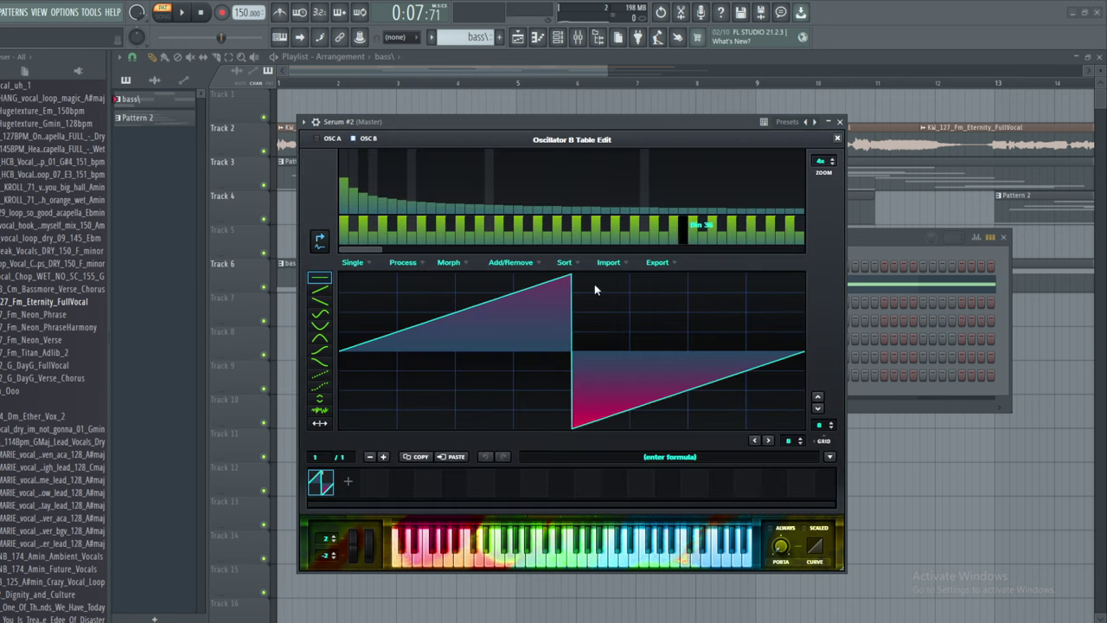
drag(341, 277, 554, 277)
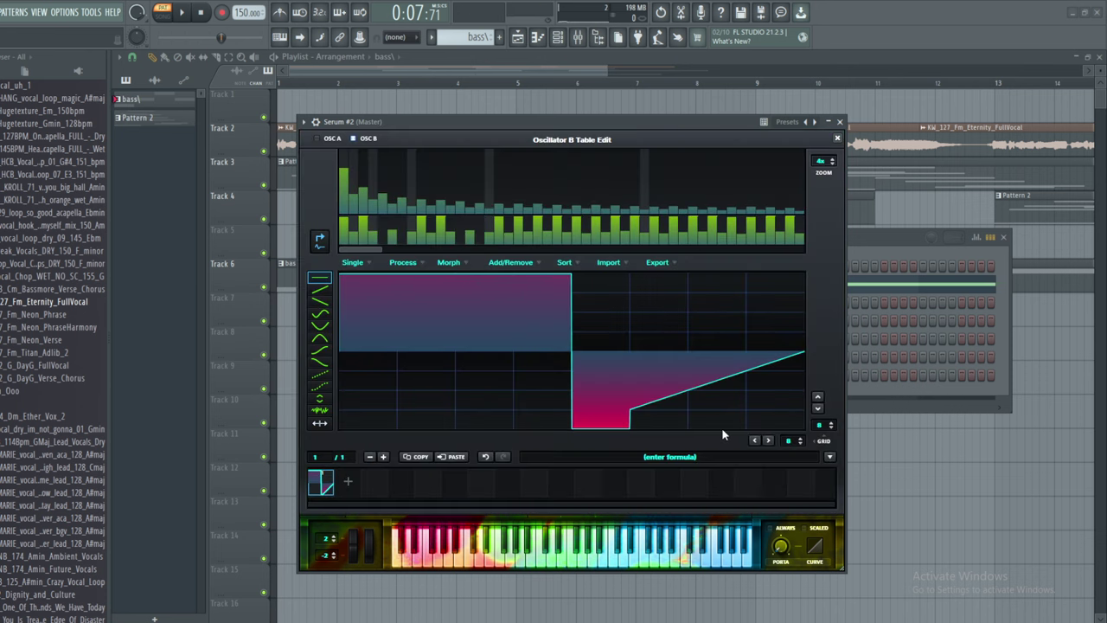
drag(708, 432, 859, 443)
click(836, 139)
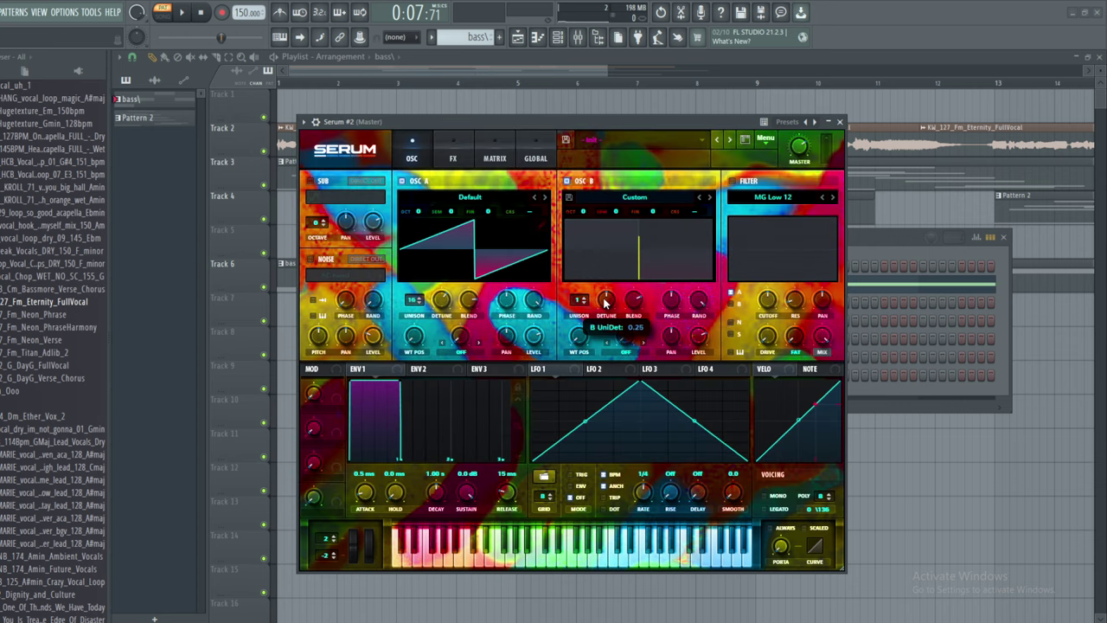
mouse_move(606, 309)
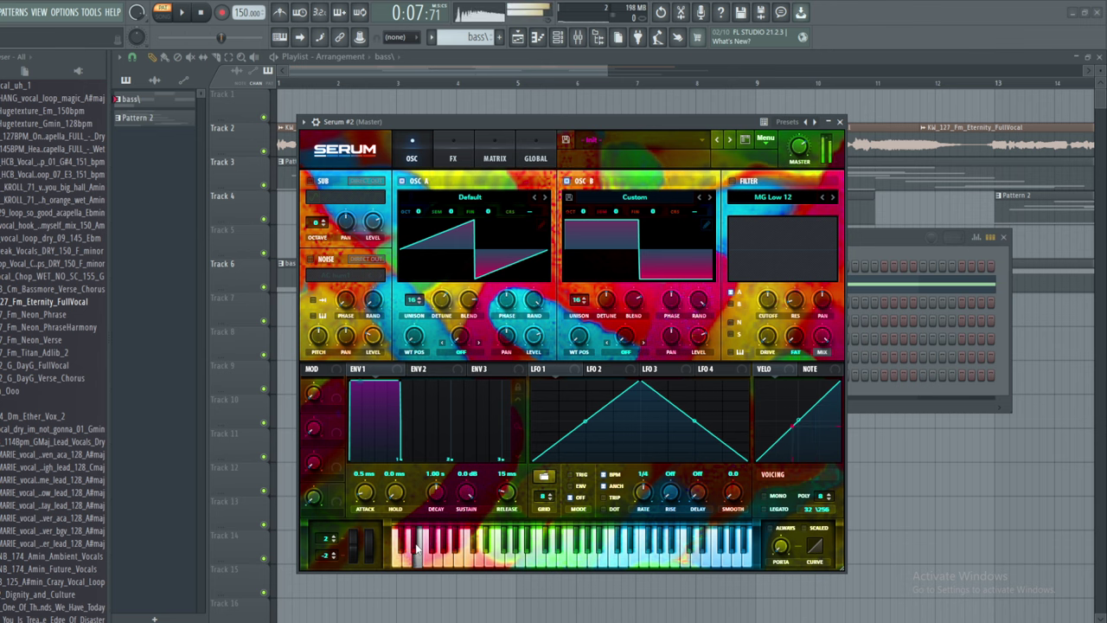
Copy the Serum channel's notes and paste them into the Serum #2 channel of the bass\ pattern.
key(F6)
right_click(418, 284)
click(585, 296)
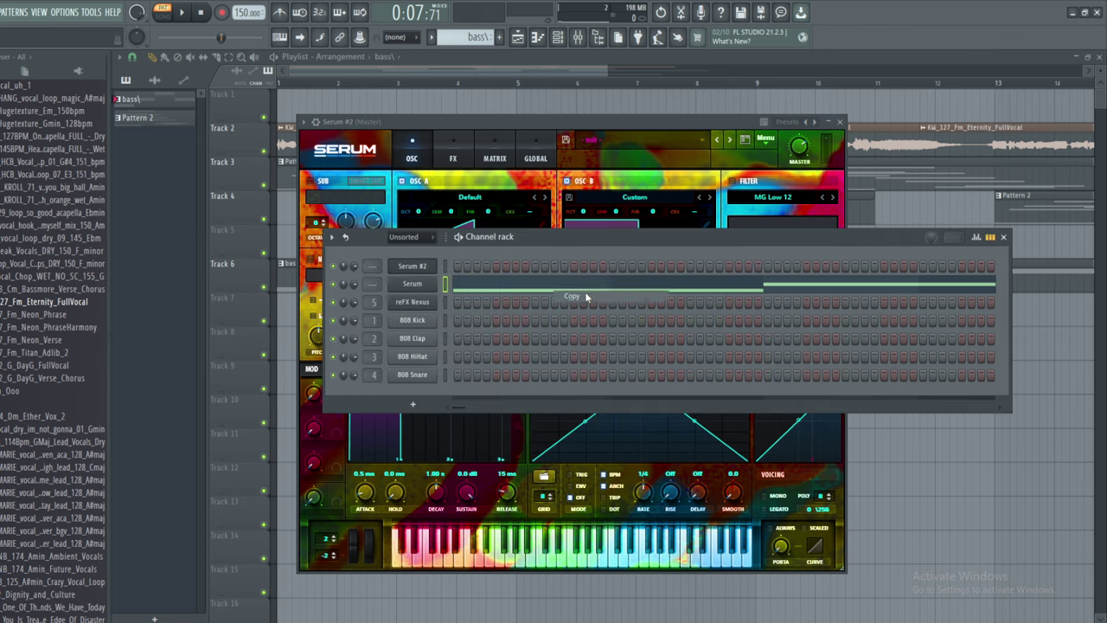
right_click(423, 267)
click(565, 290)
Route Serum #2 to mixer track 7 and Serum to mixer track 8.
click(413, 266)
click(413, 267)
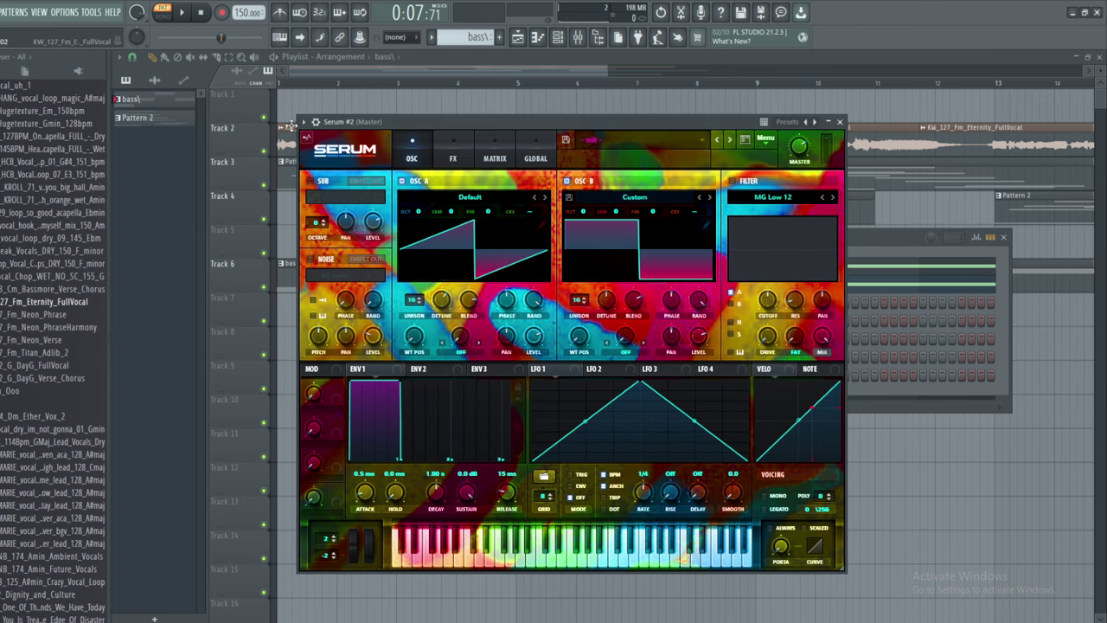
click(304, 123)
click(485, 162)
click(894, 242)
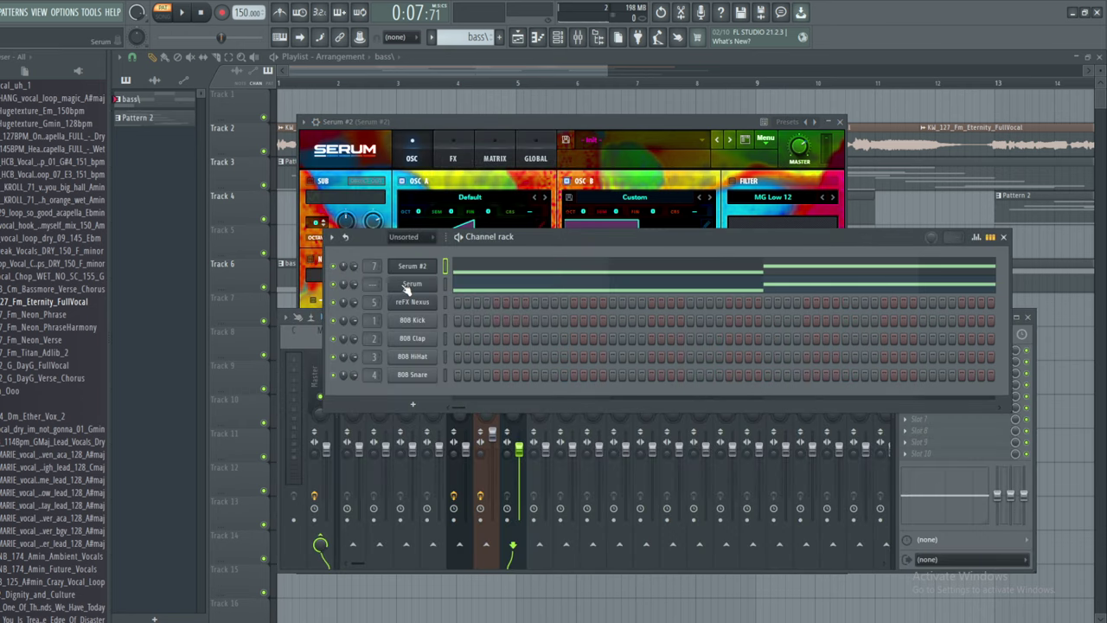
click(406, 286)
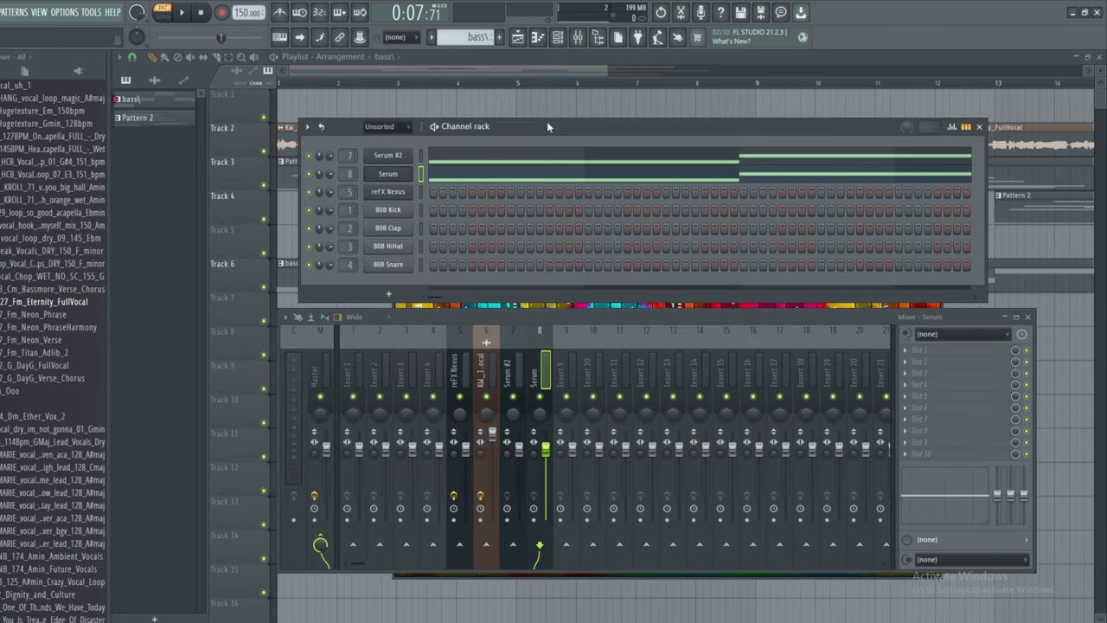
Load the saved SS_DNB bass mixer states onto mixer tracks 7 and 8 and lower track 7's level while auditioning the bass\ pattern.
click(495, 366)
right_click(514, 368)
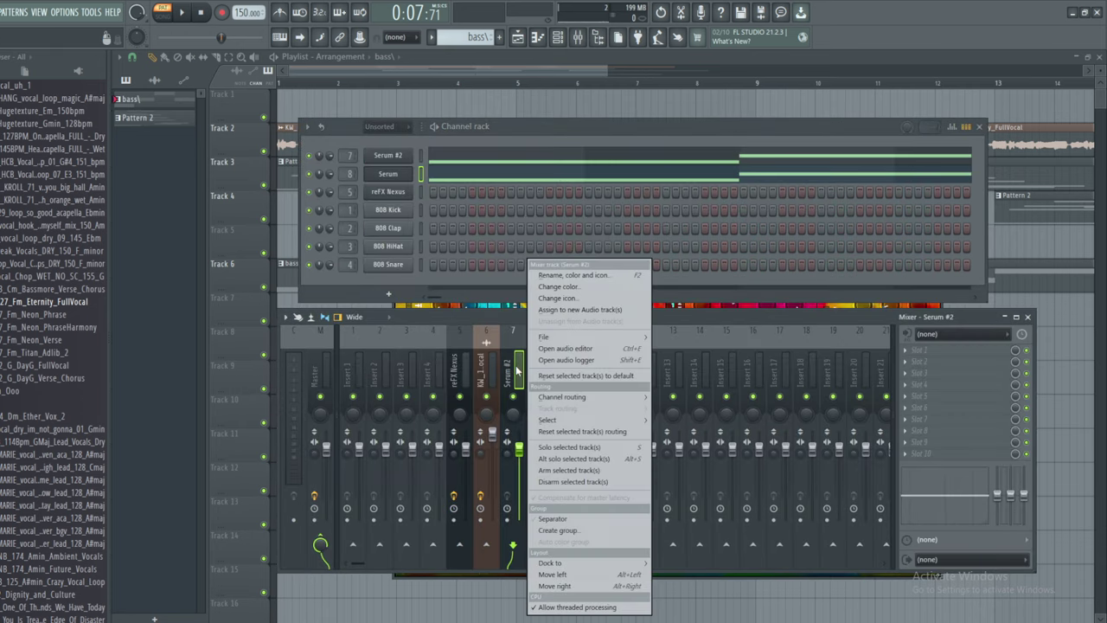
mouse_move(543, 335)
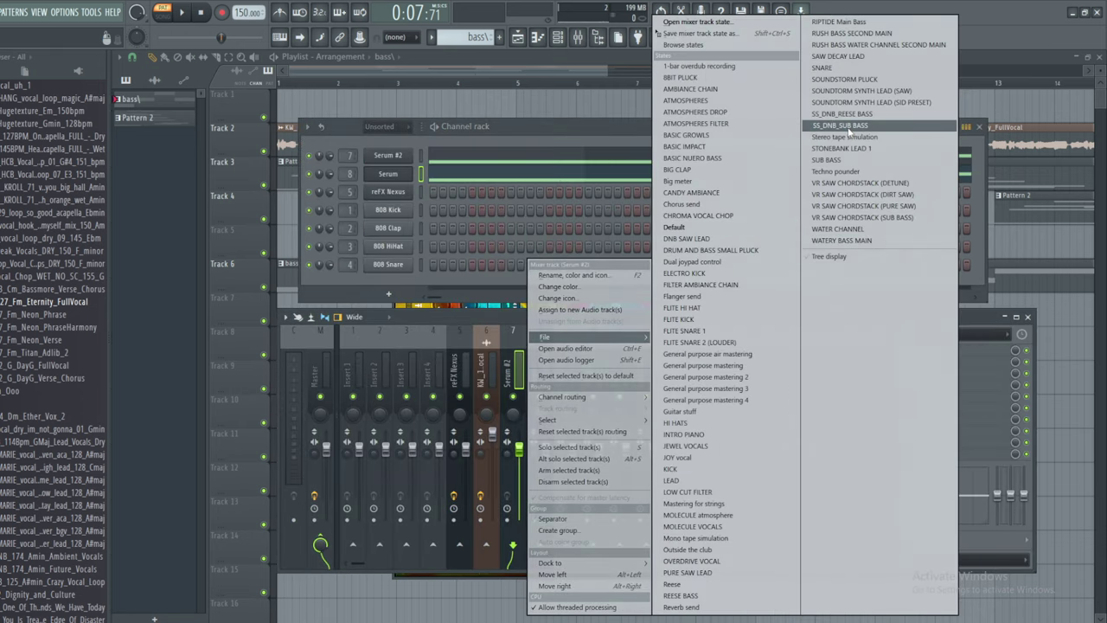
click(865, 126)
click(182, 12)
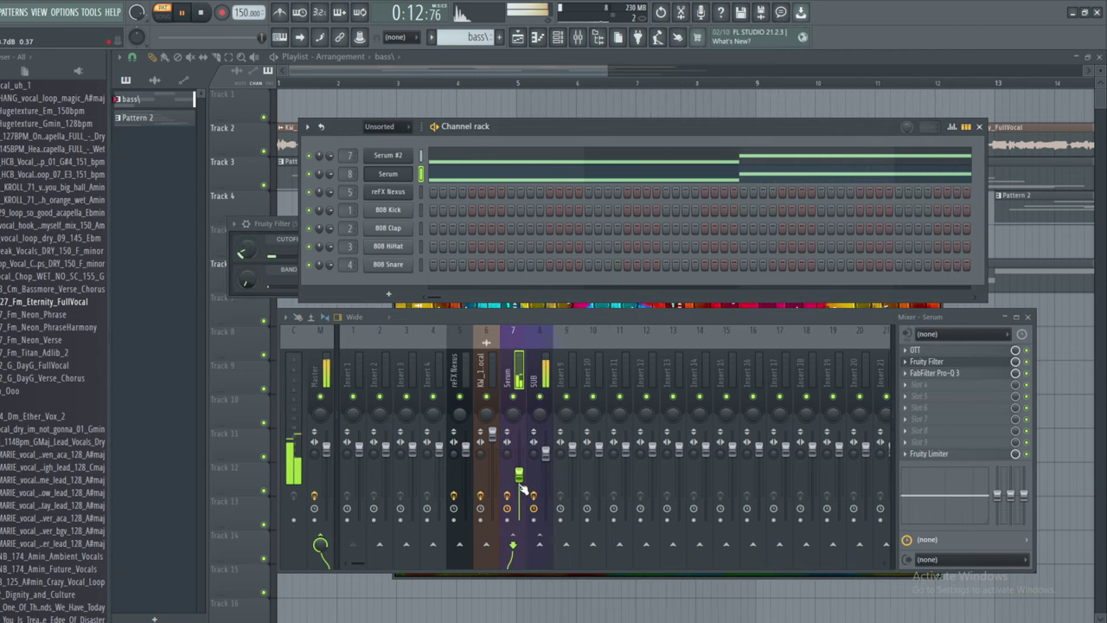
key(space)
key(F12)
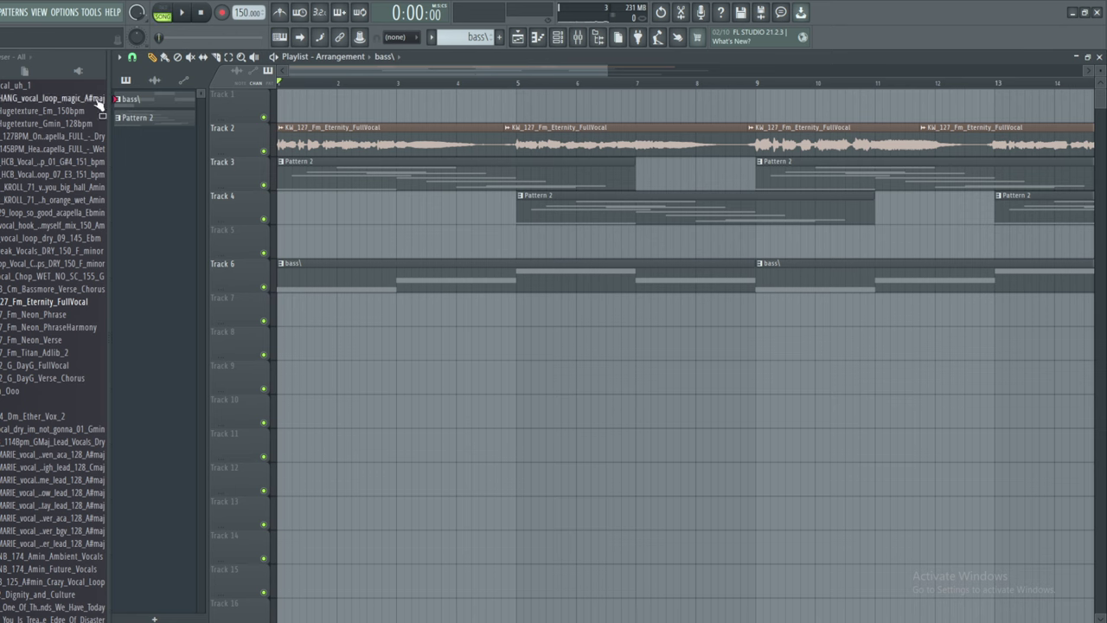
Play the song and balance the mixer, raising reFX Nexus to 3.7 dB and adjusting the vocal, SUB and Serum levels.
click(182, 13)
key(F9)
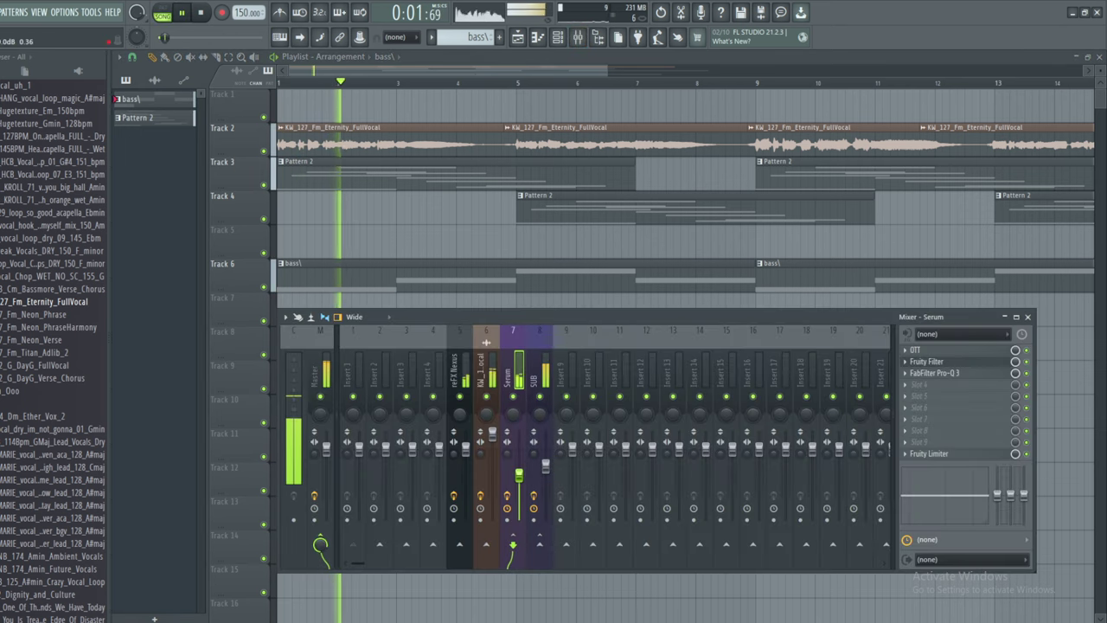
click(465, 443)
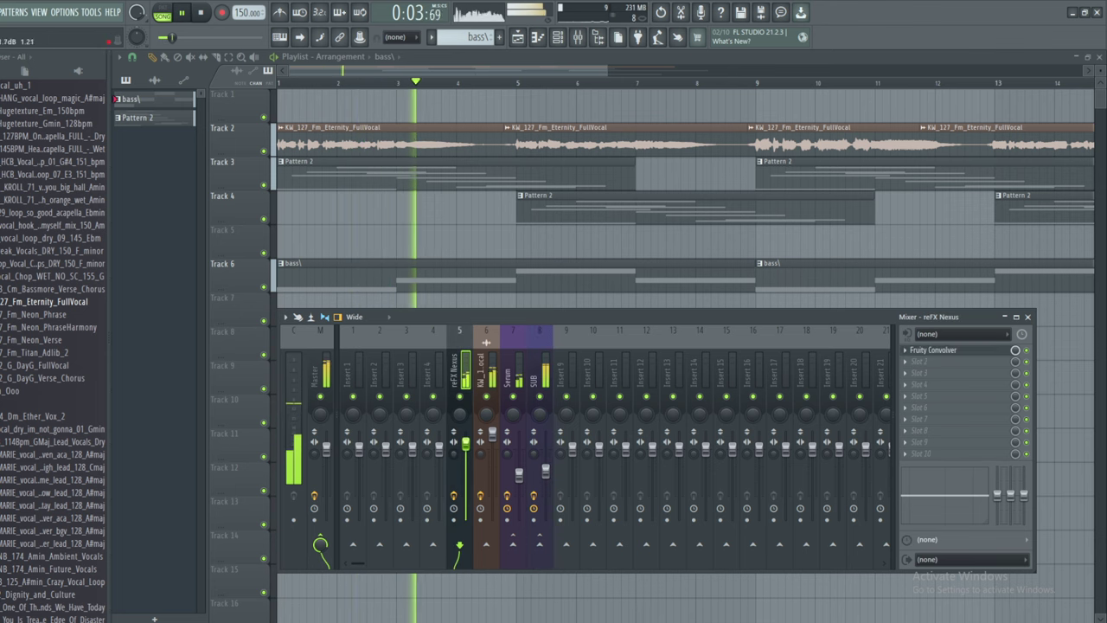
drag(466, 444, 465, 437)
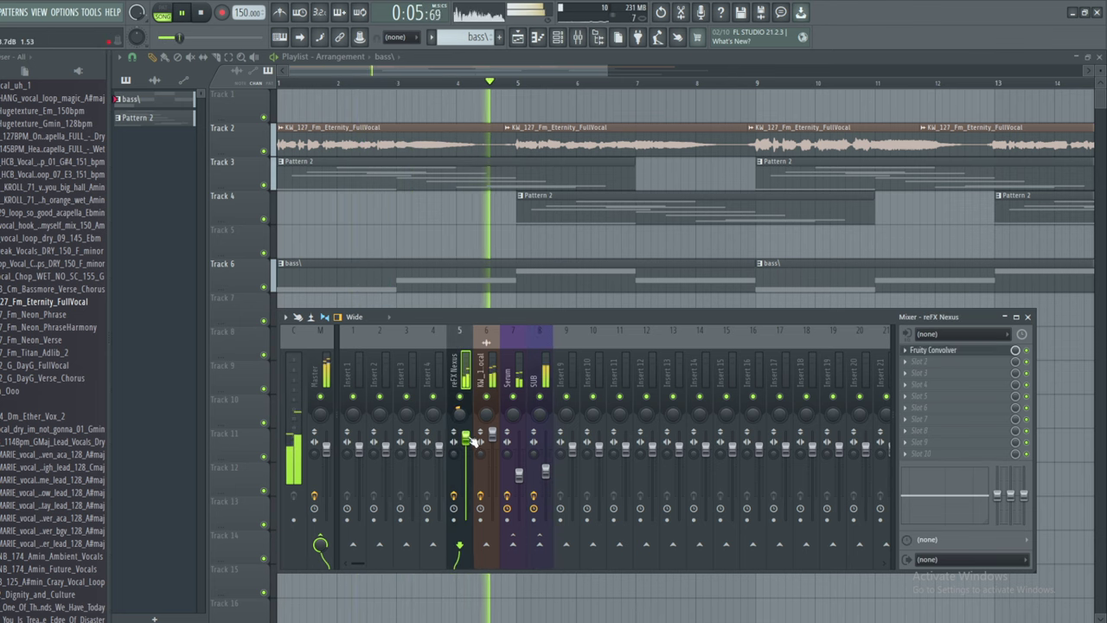
click(492, 440)
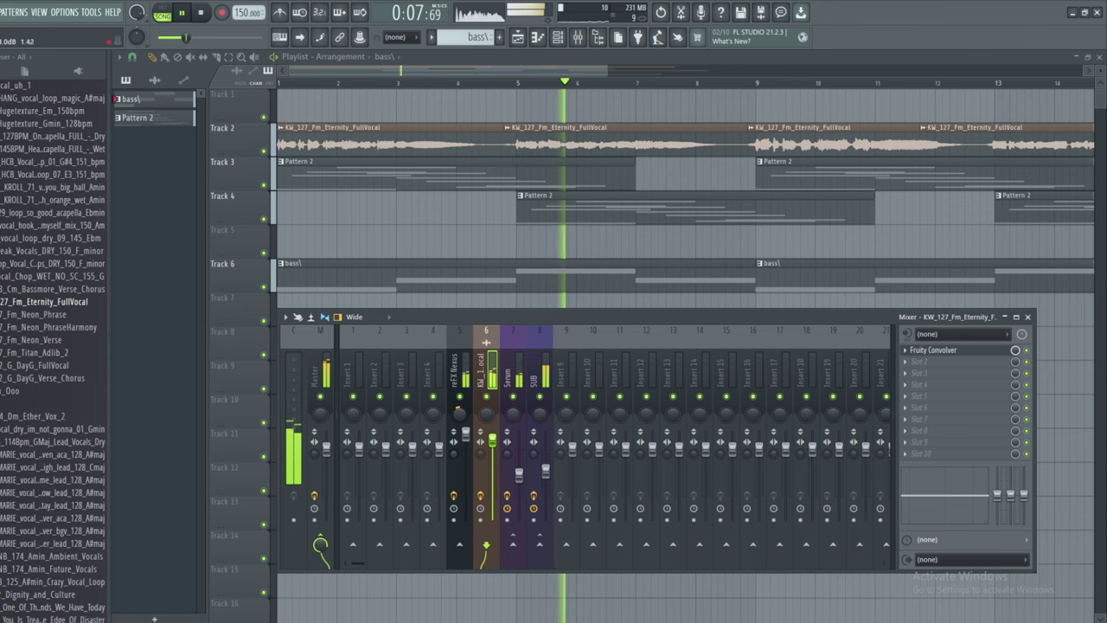
click(546, 470)
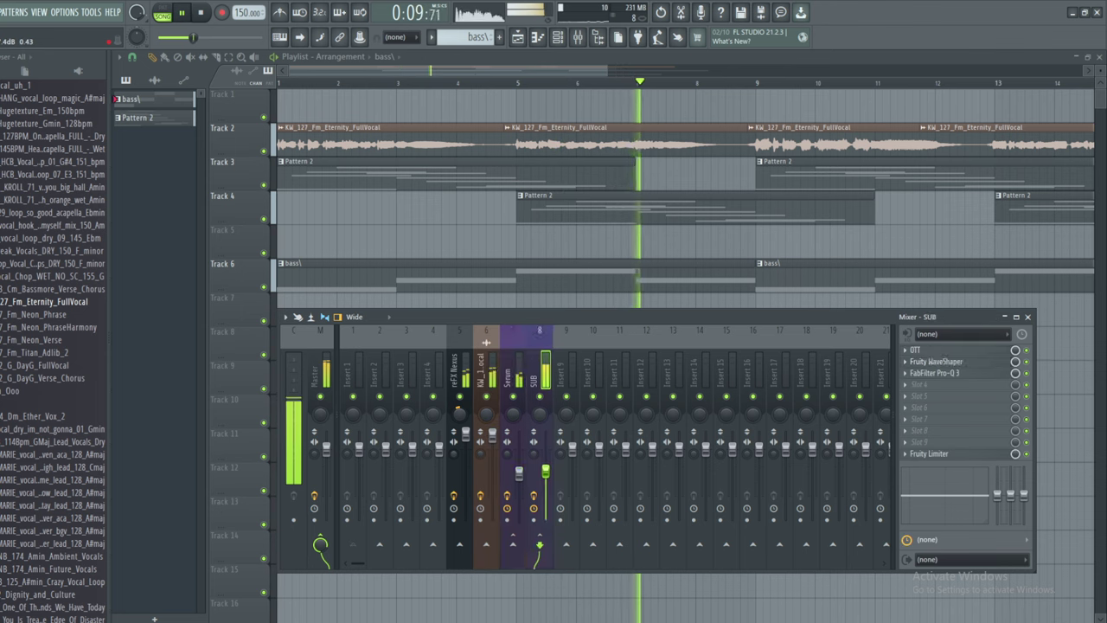
click(521, 415)
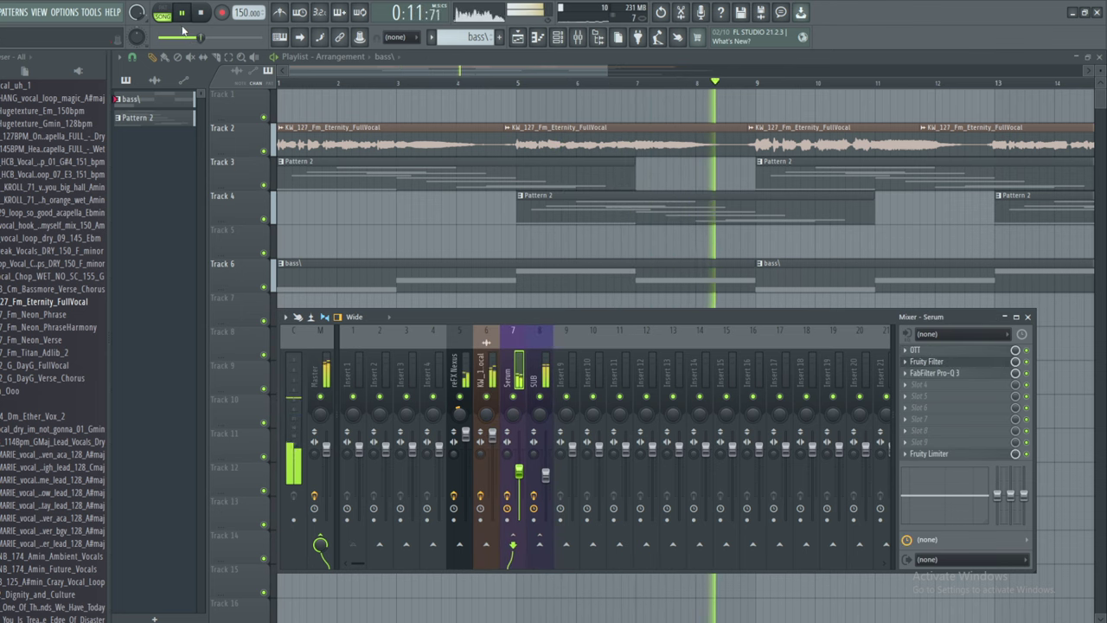
Place the SS_Mars_D#min sample from the sample library on Track 7 at bar 1 and route it to the Atmos mixer track 9.
drag(431, 71, 506, 84)
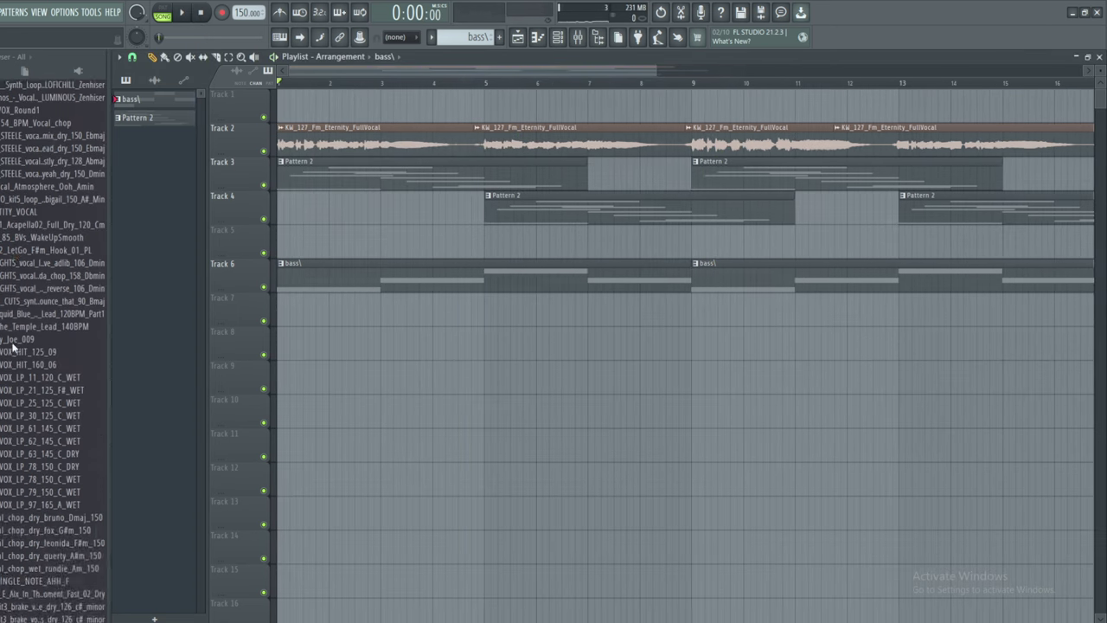
scroll(14, 345, down, 10)
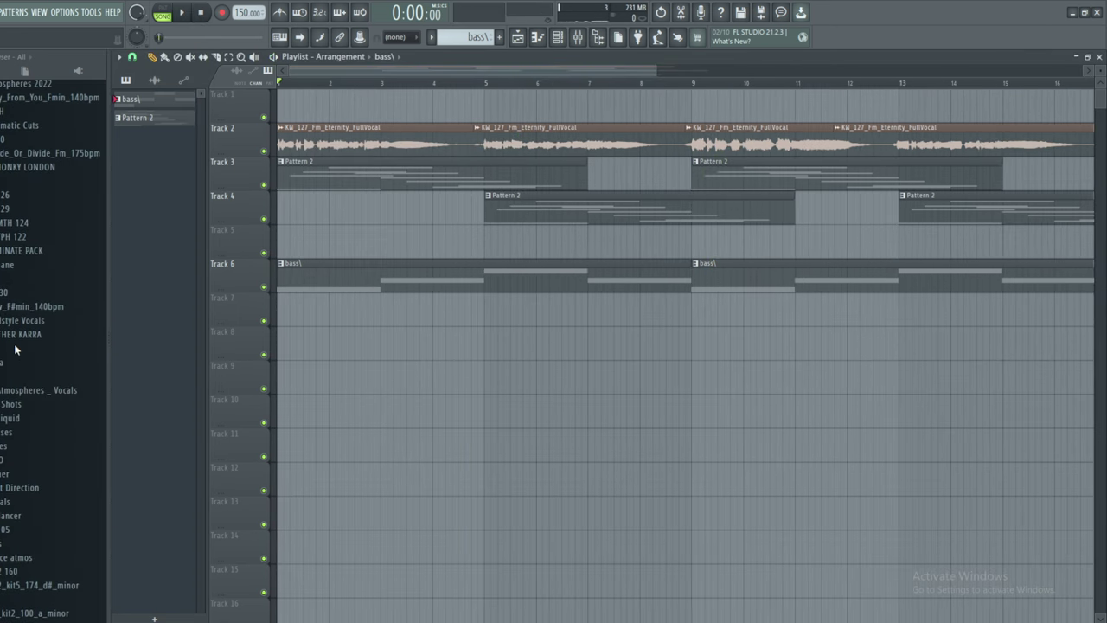
scroll(17, 353, down, 3)
scroll(31, 380, up, 12)
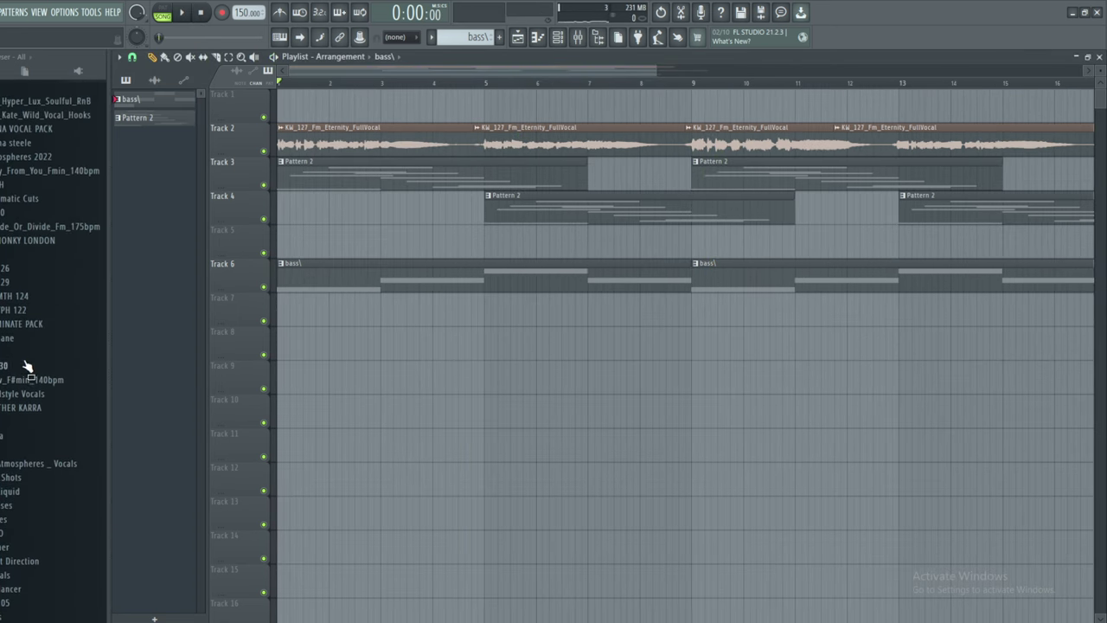
scroll(50, 338, up, 15)
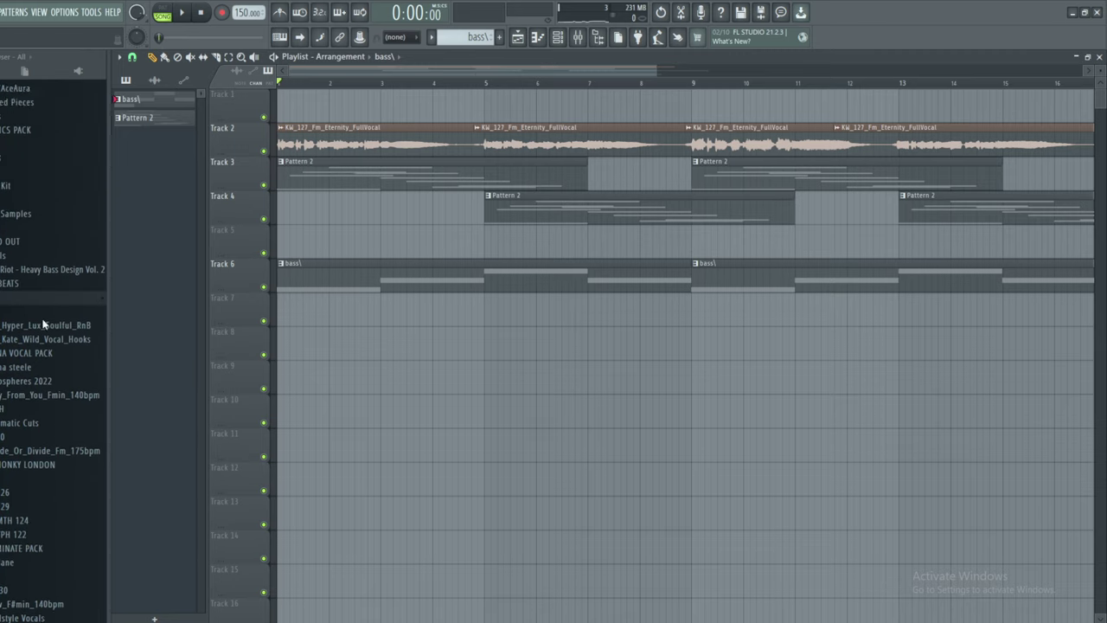
click(66, 204)
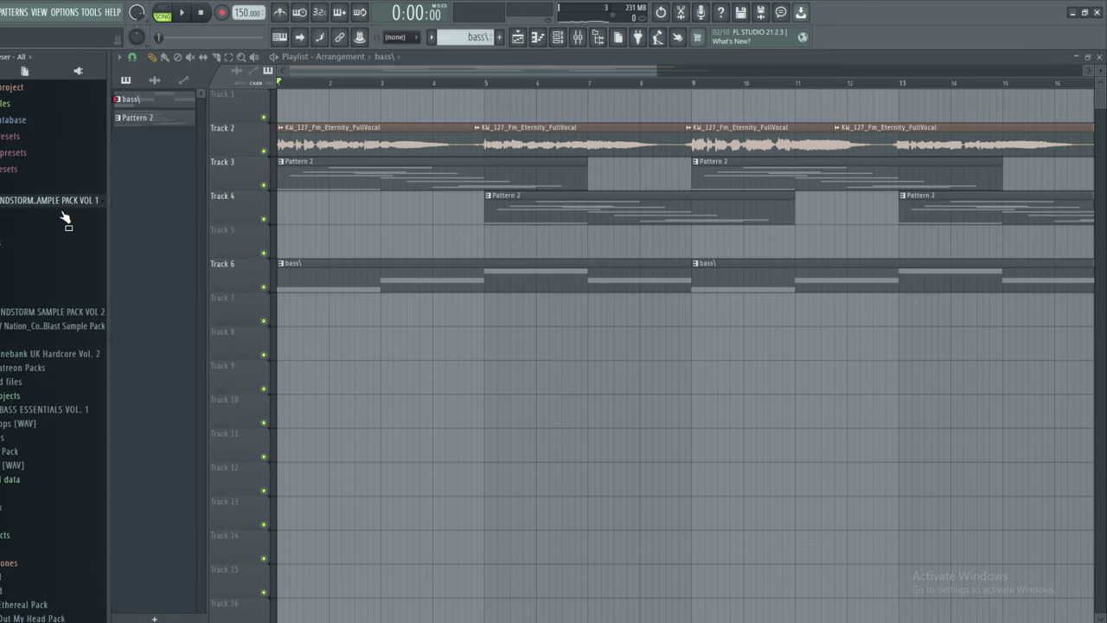
scroll(35, 259, down, 5)
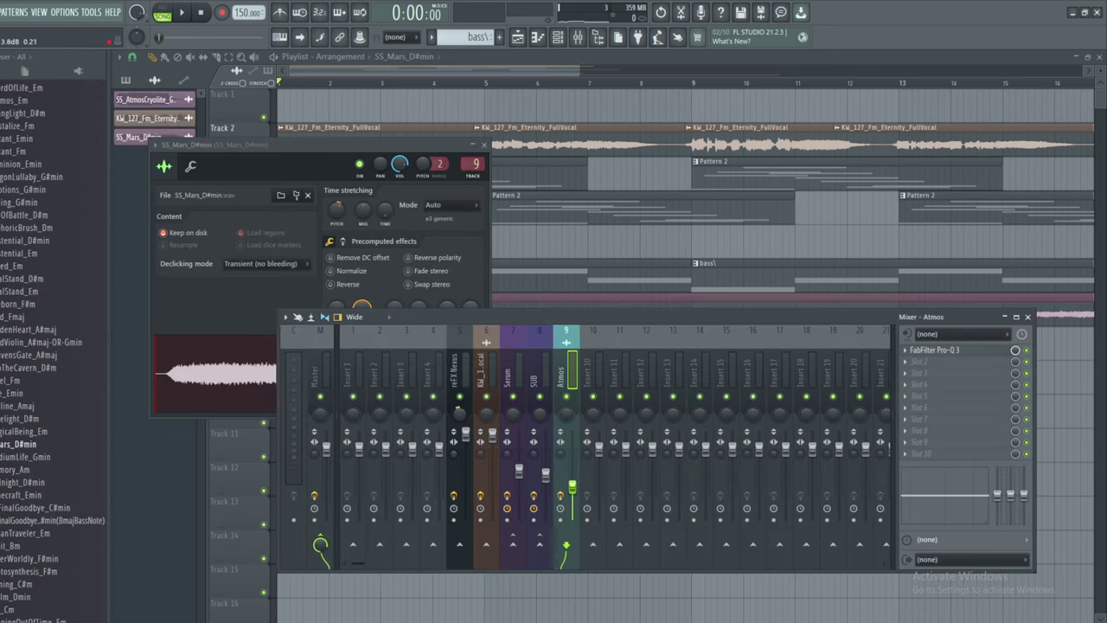
click(293, 83)
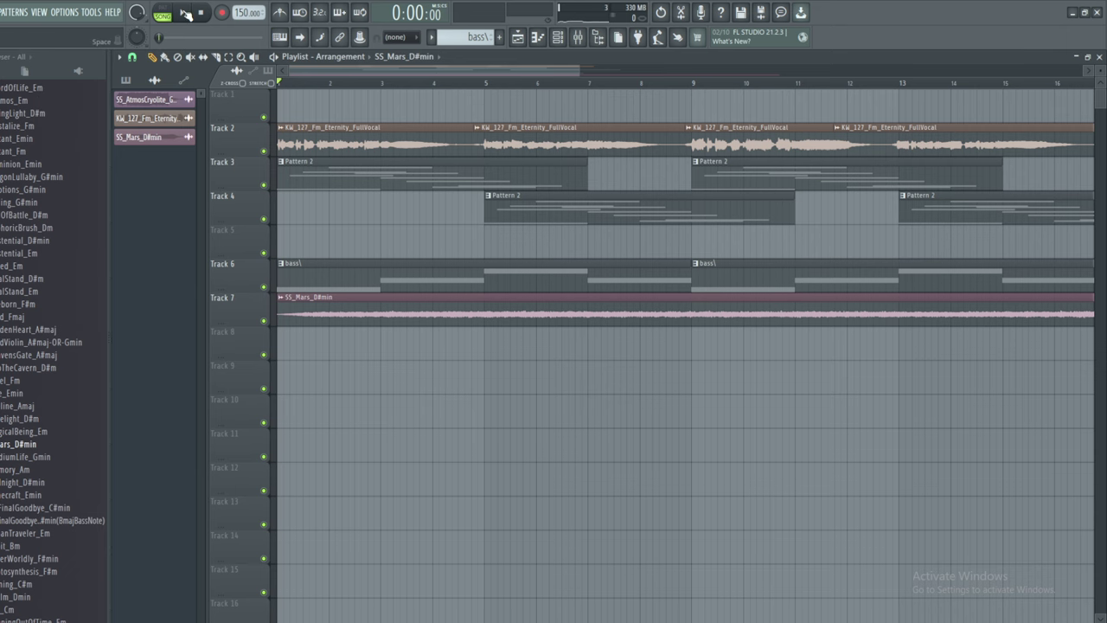